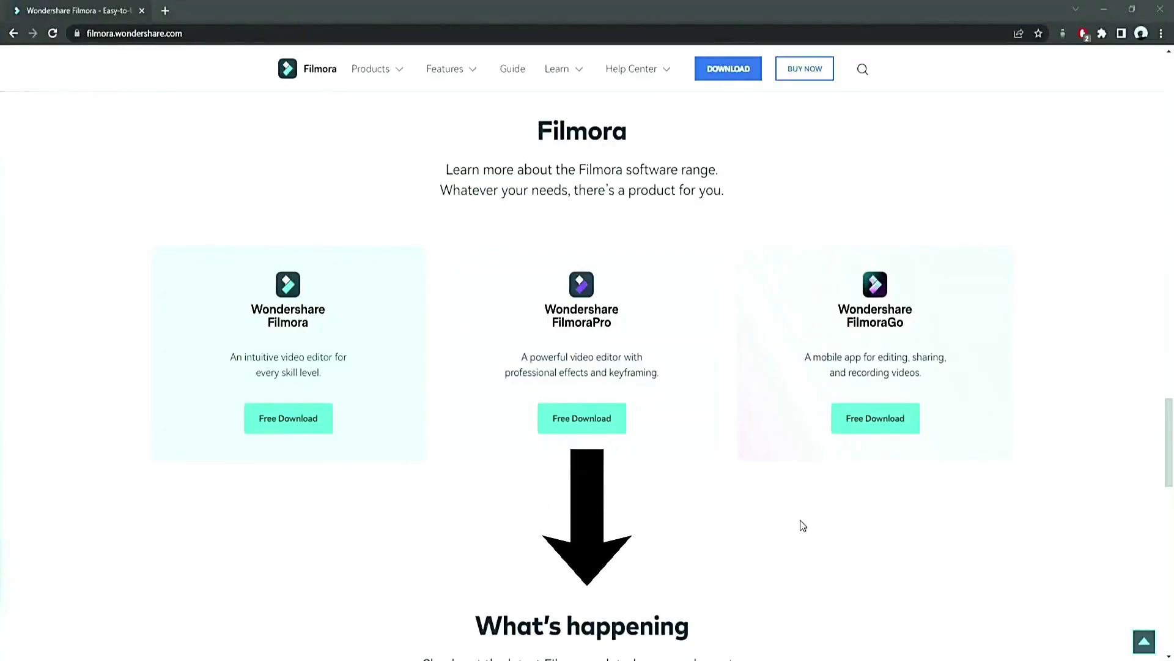
Step: Download and install Filmora from Chrome, then launch it into a new untitled project
left_click(730, 74)
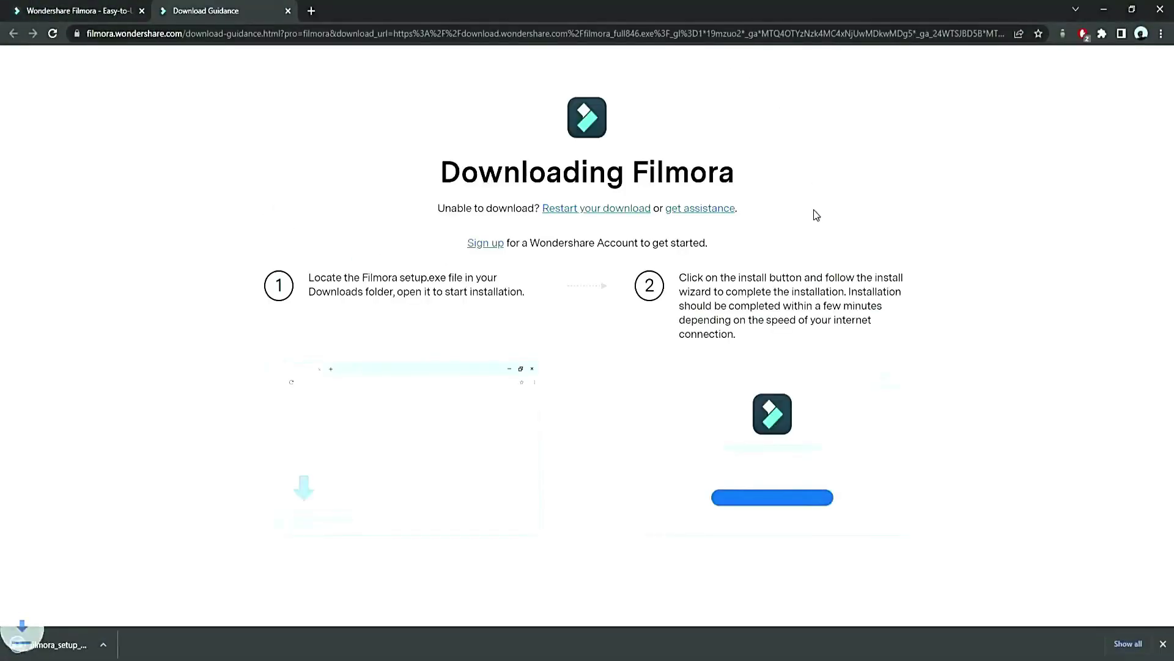
left_click(66, 652)
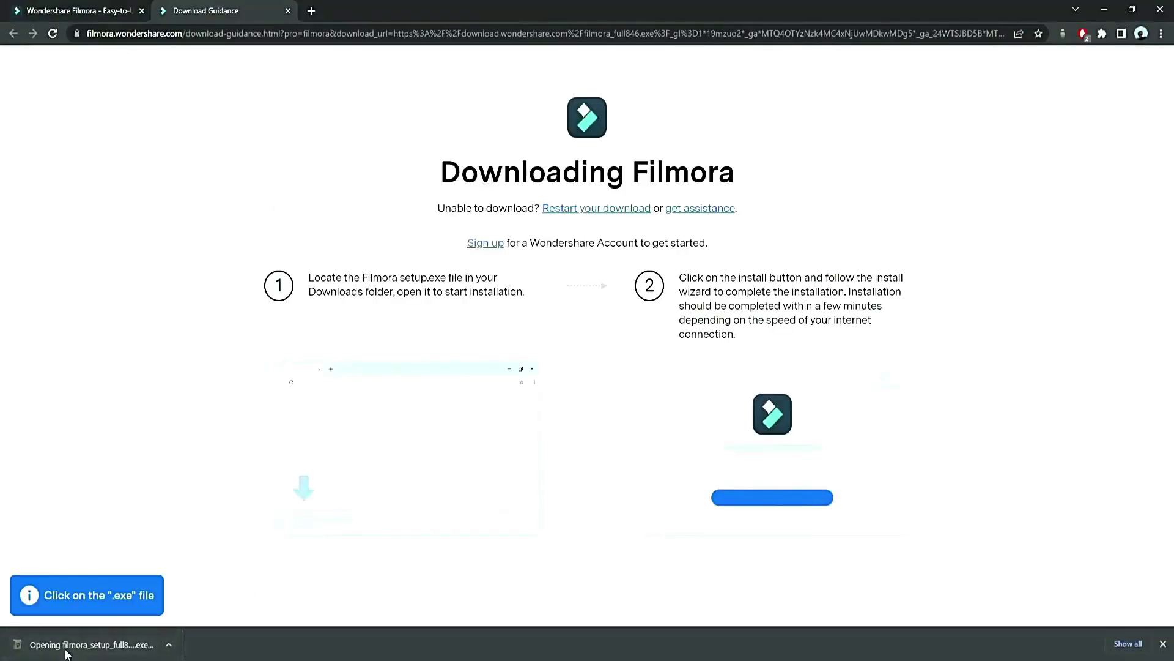
left_click(578, 417)
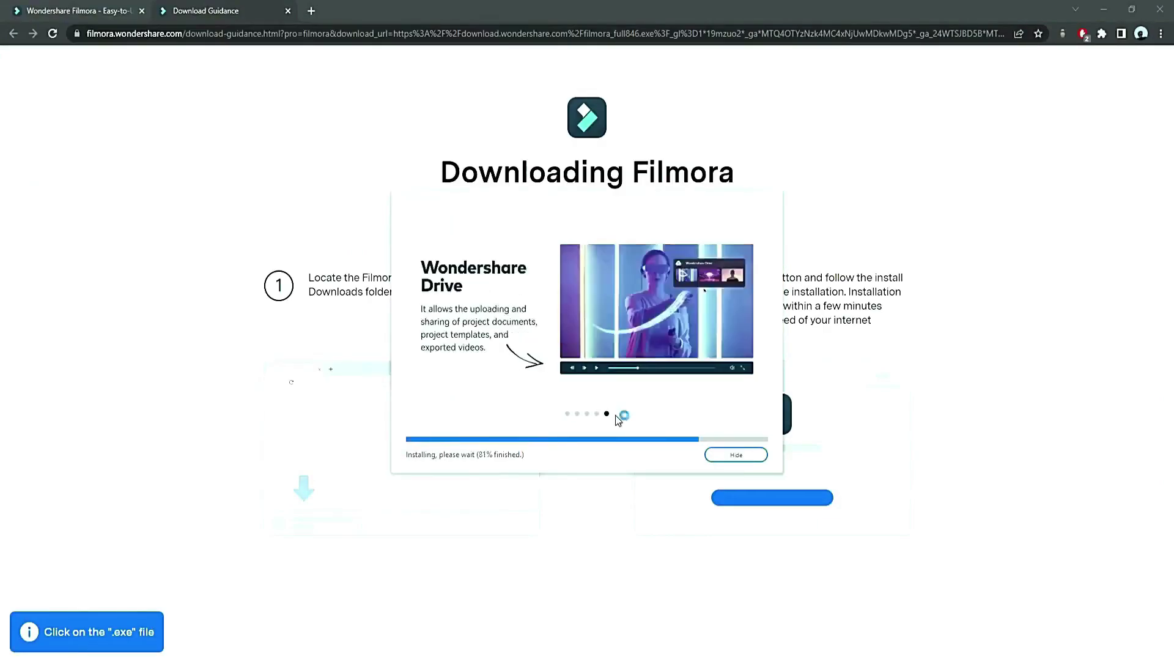
left_click(616, 415)
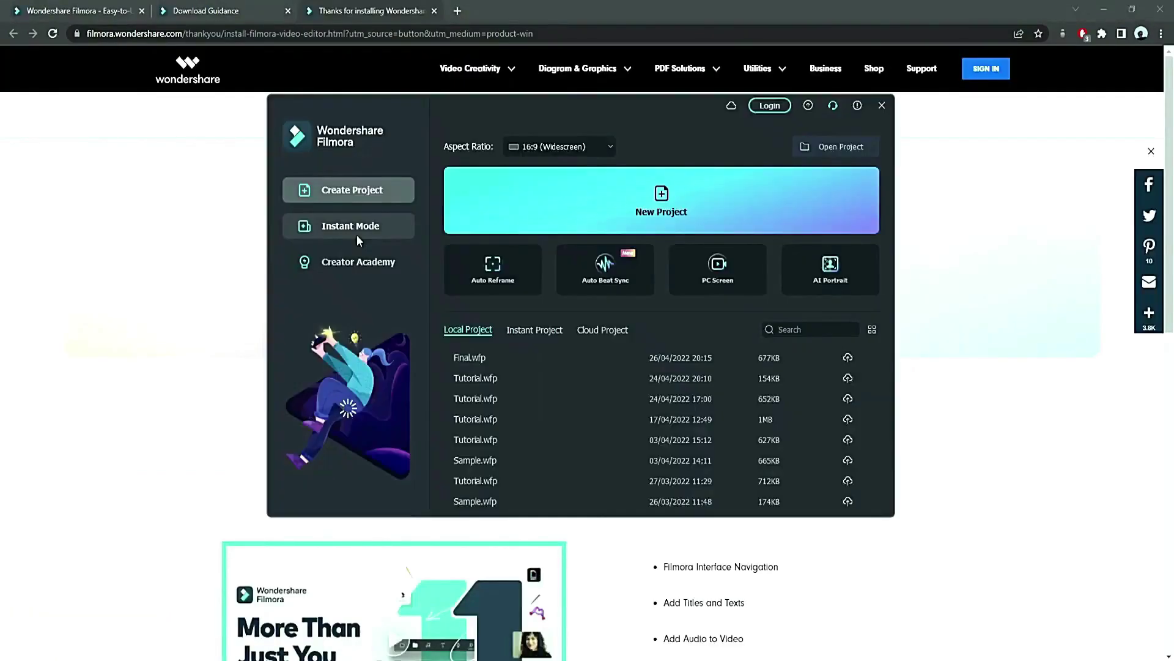
left_click(553, 222)
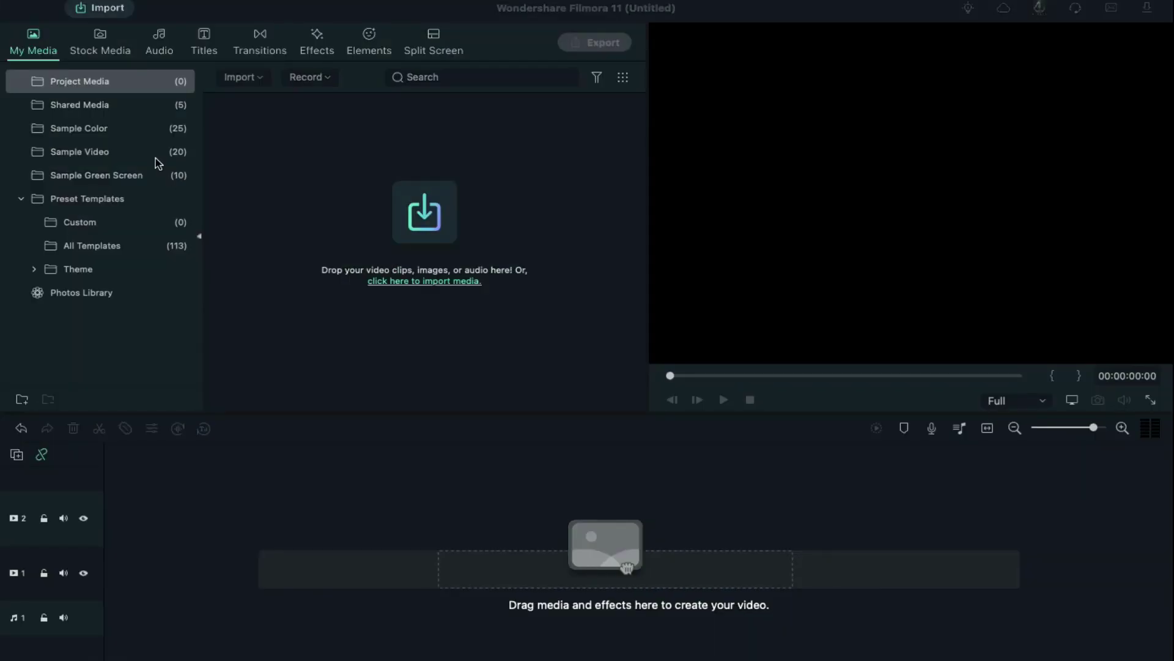
Step: Lay a green sample colour on track 1 and the Default Title on track 2
left_click(102, 131)
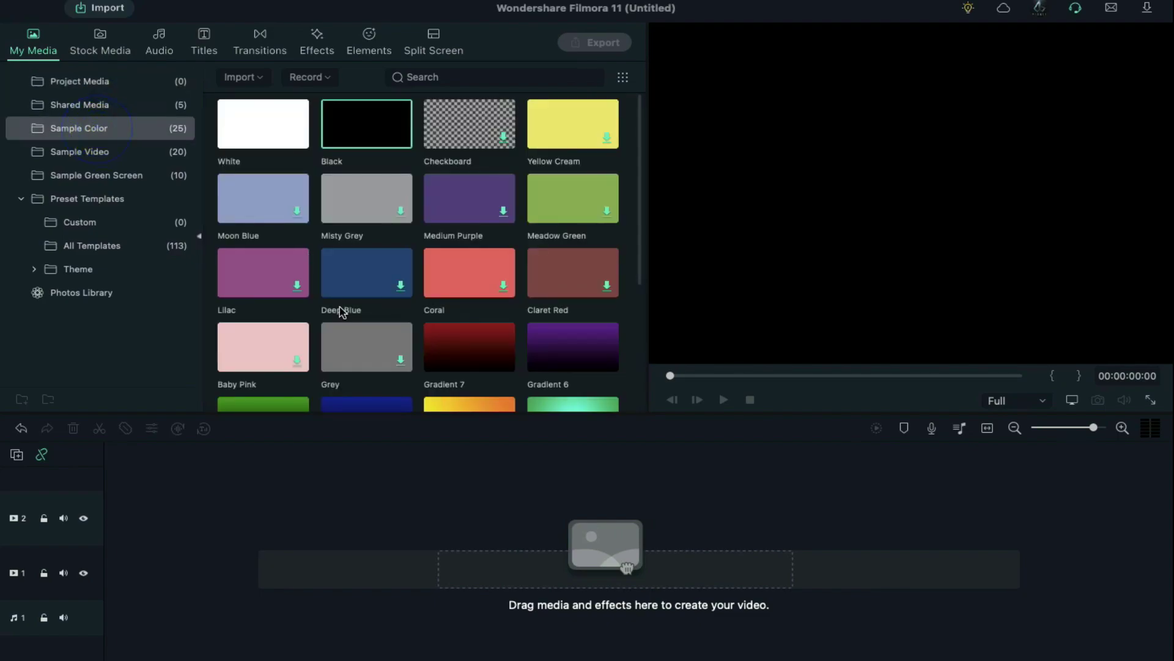
scroll(341, 309, "down", 5)
left_click_drag(460, 296, 109, 570)
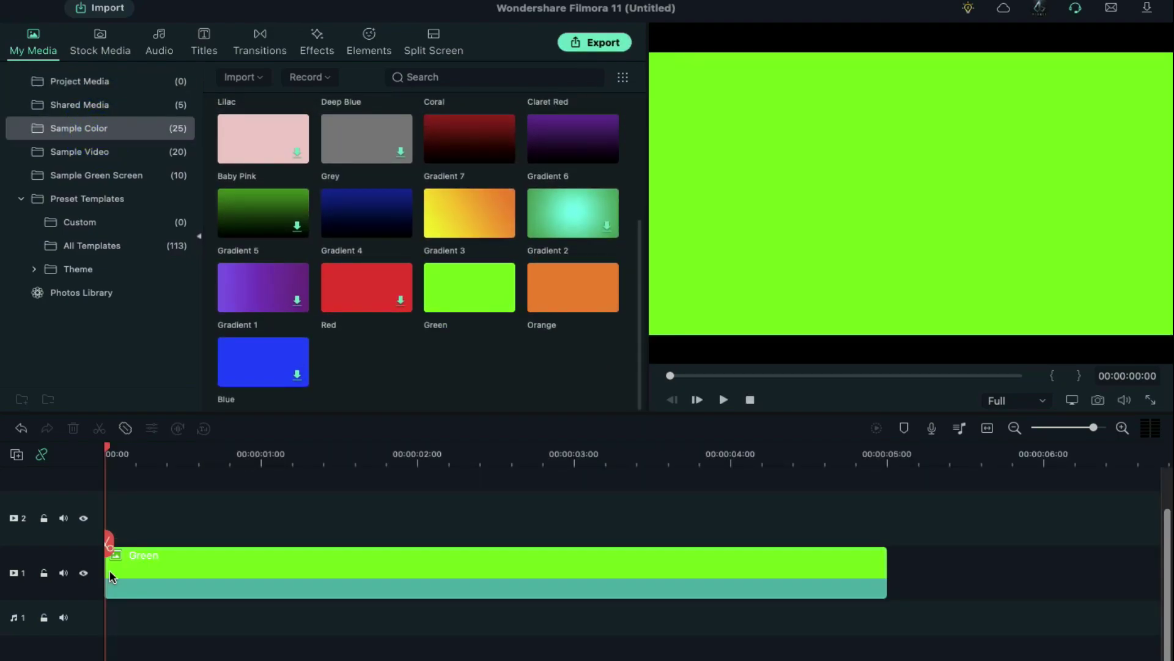
left_click(203, 44)
left_click_drag(261, 127, 197, 514)
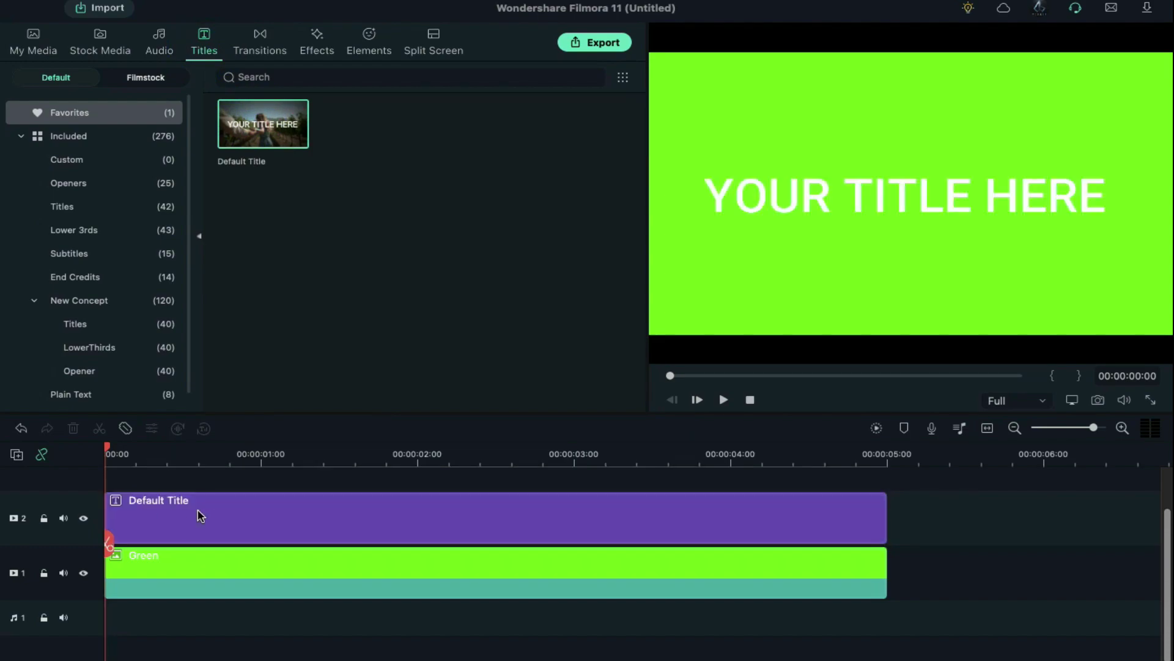
Step: Set the title to URBAN in italic Modia-NonCommercial at size 96
double_click(196, 514)
left_click(367, 128)
type("Modia-NonCommercial")
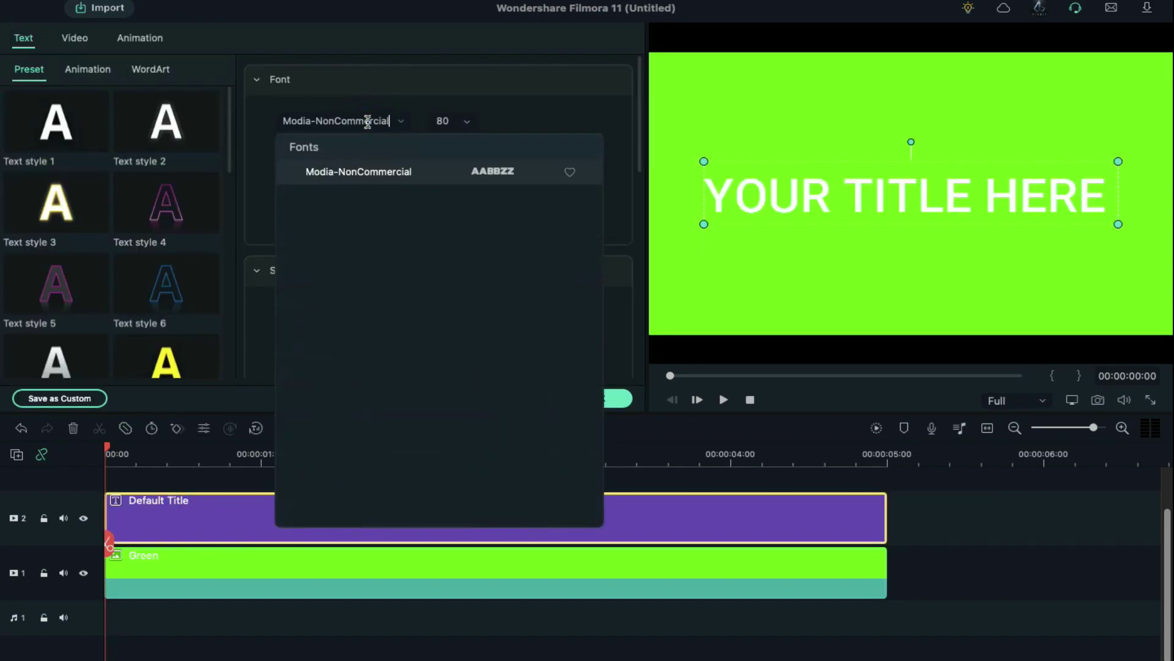
left_click(358, 194)
type("9")
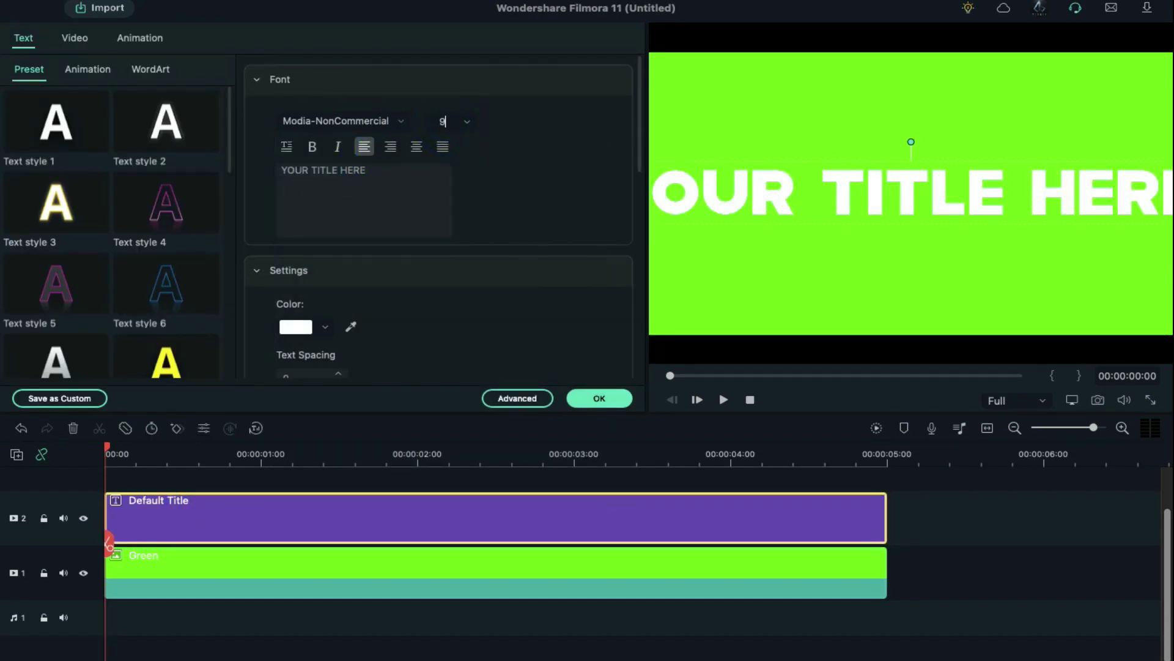
type("6")
key("Return")
triple_click(419, 178)
type("URBAN")
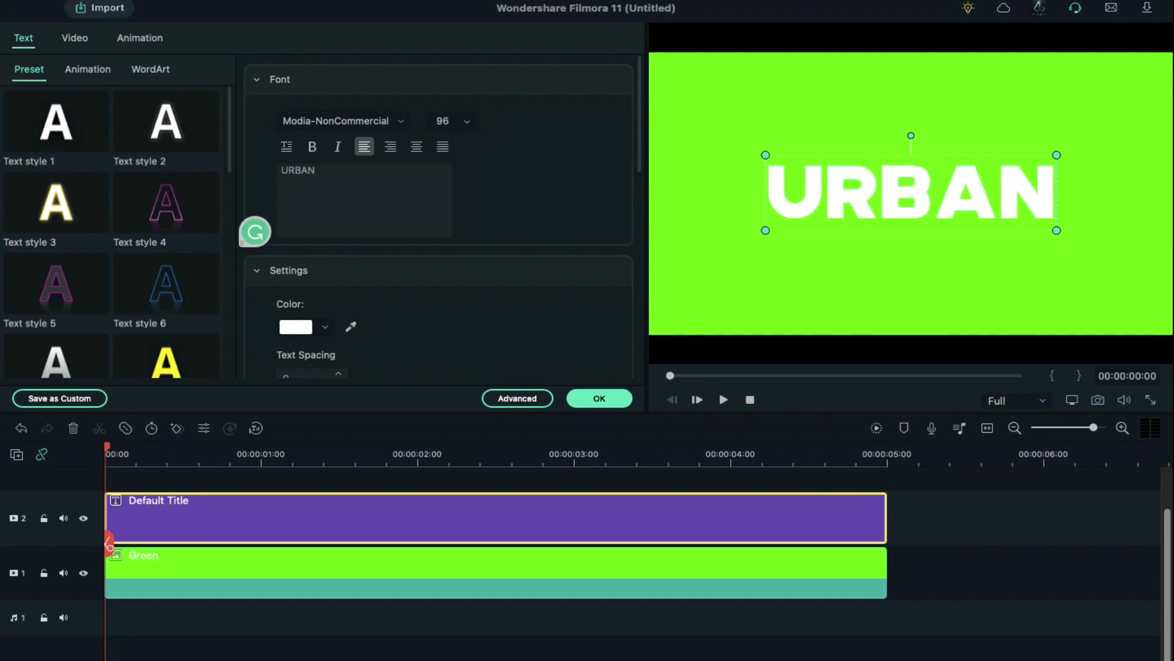
left_click(340, 147)
Step: Add a STREET line below URBAN in the advanced title editor and confirm
left_click(515, 398)
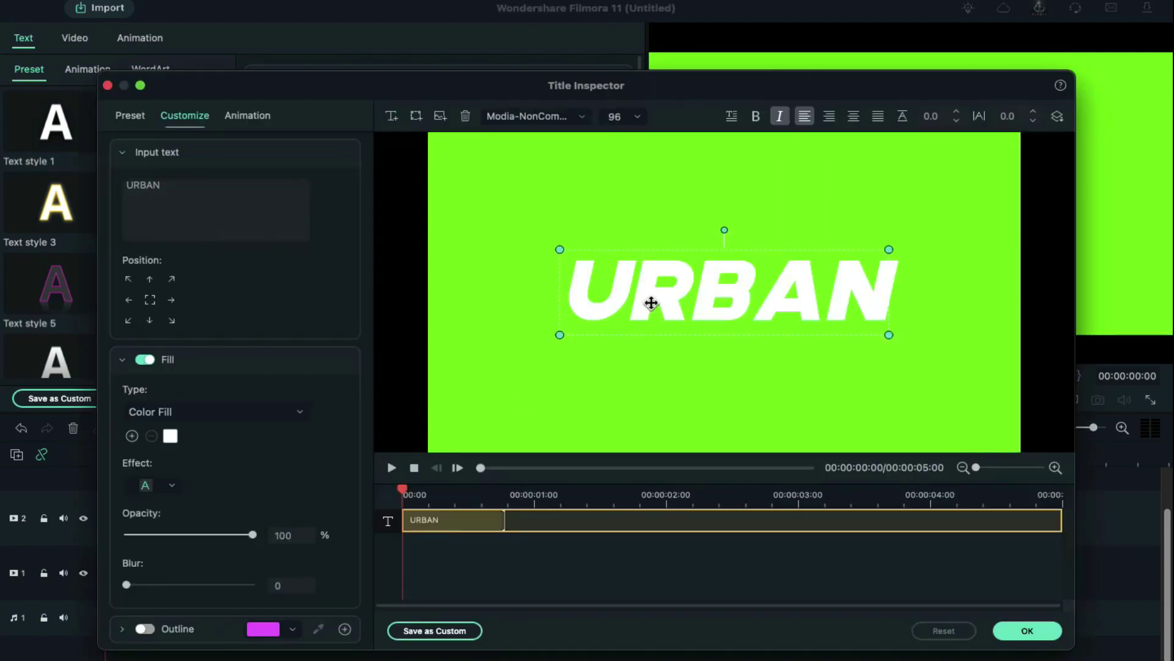
left_click_drag(618, 261, 616, 265)
left_click(391, 119)
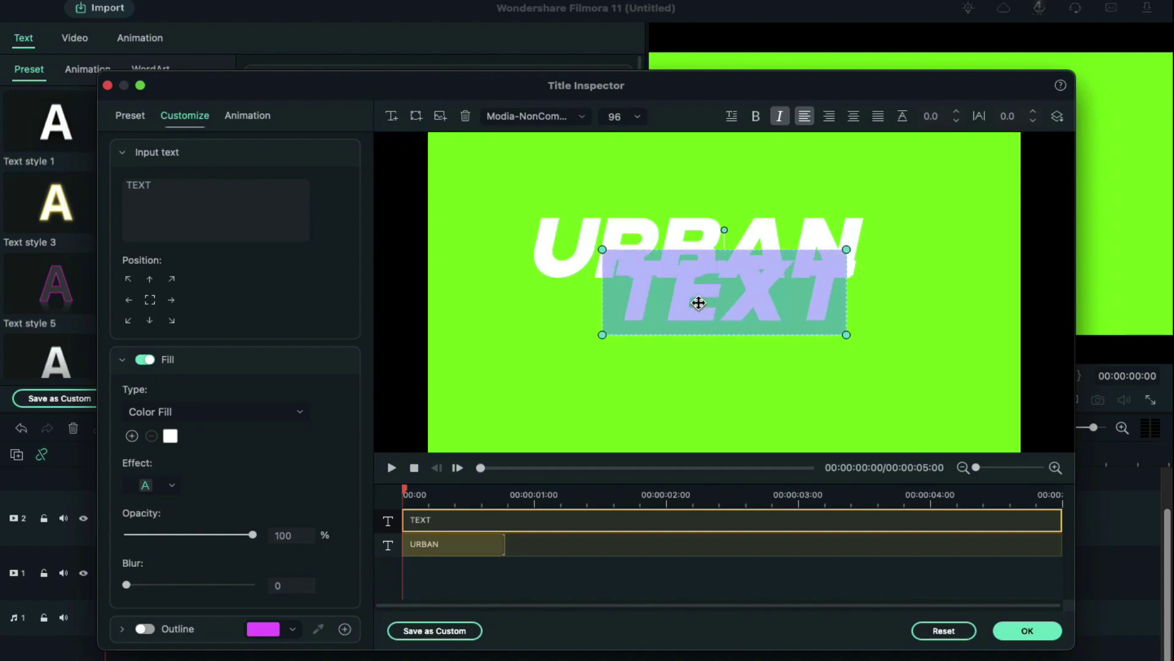
type("STREET")
left_click_drag(707, 297, 708, 321)
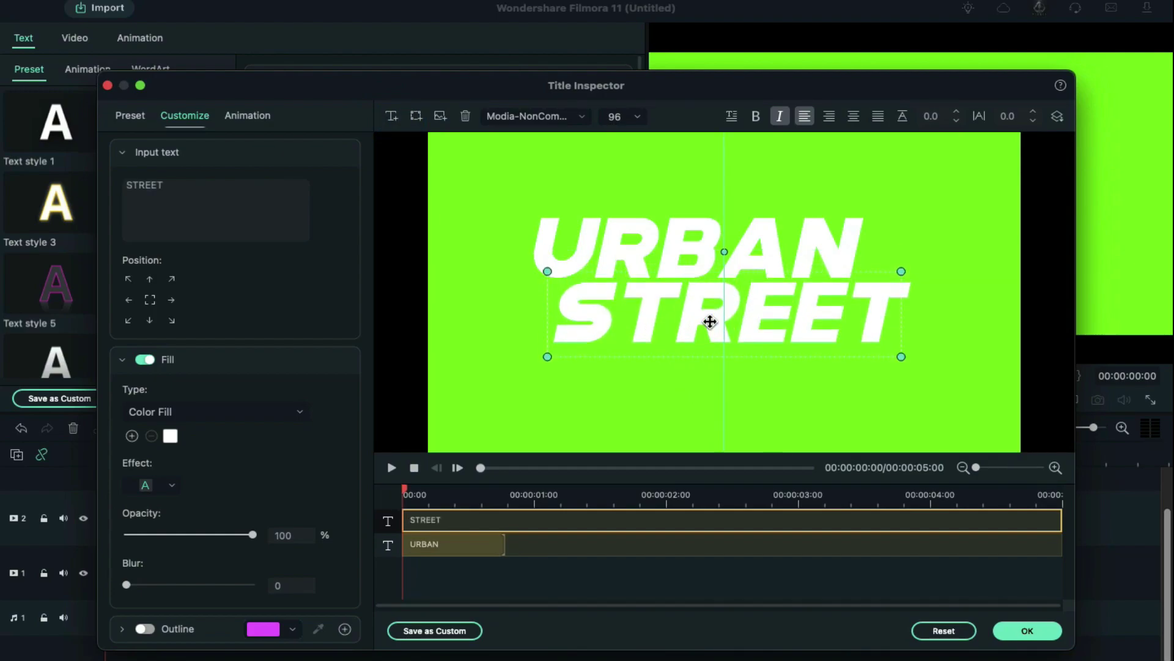
left_click(1026, 631)
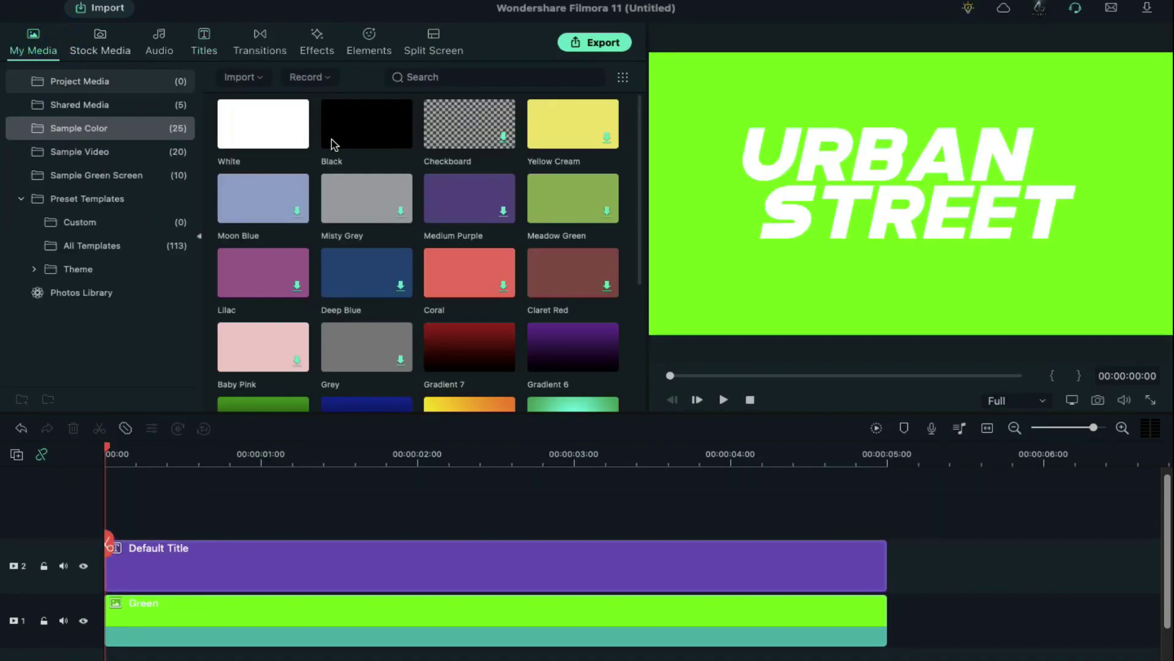
Step: Add a black colour clip on track 3, rotated 120° and shifted left to reveal the title
left_click_drag(333, 139, 154, 500)
double_click(154, 499)
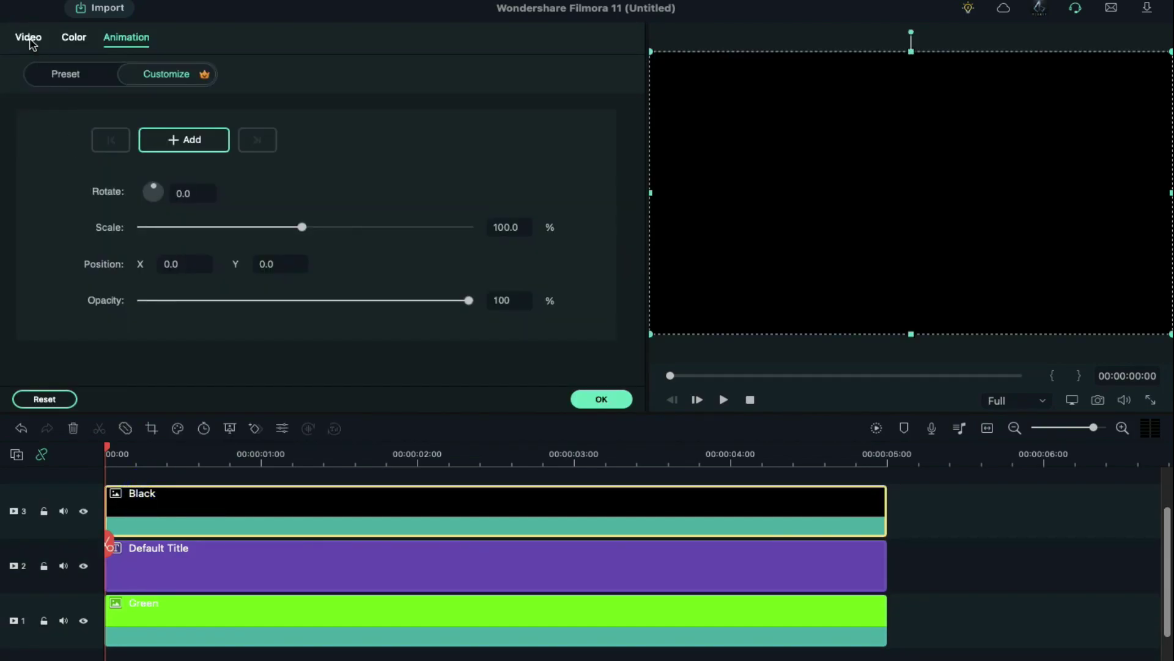
left_click(29, 38)
left_click_drag(139, 161, 245, 158)
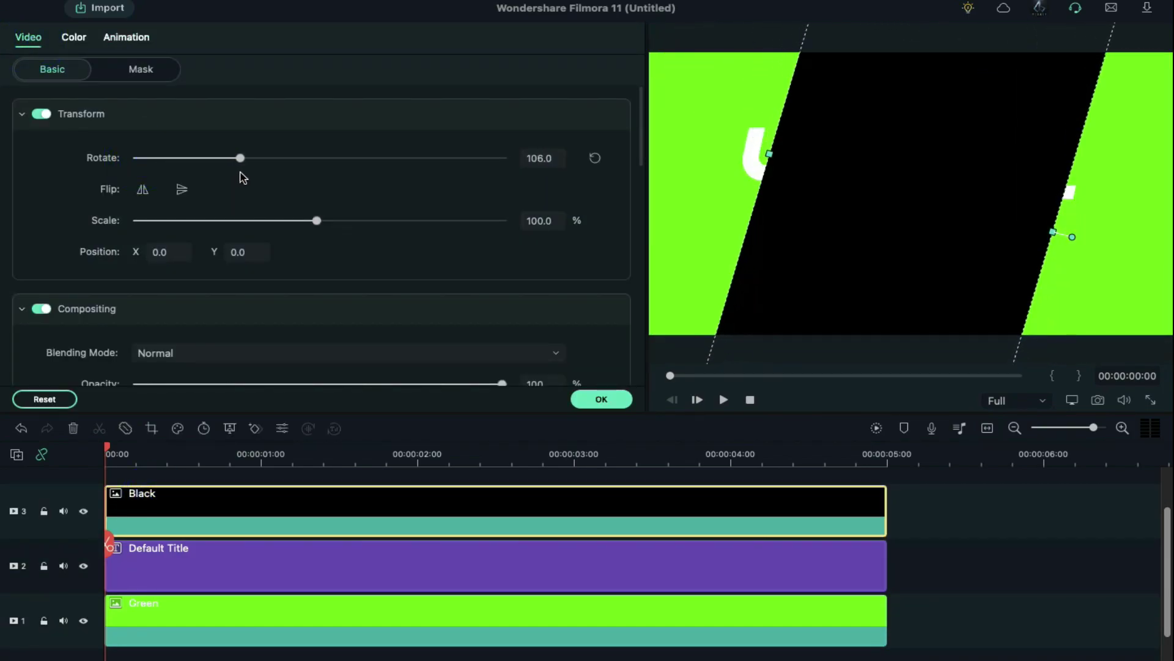
left_click(546, 158)
type("120")
key("Return")
left_click_drag(929, 162, 731, 184)
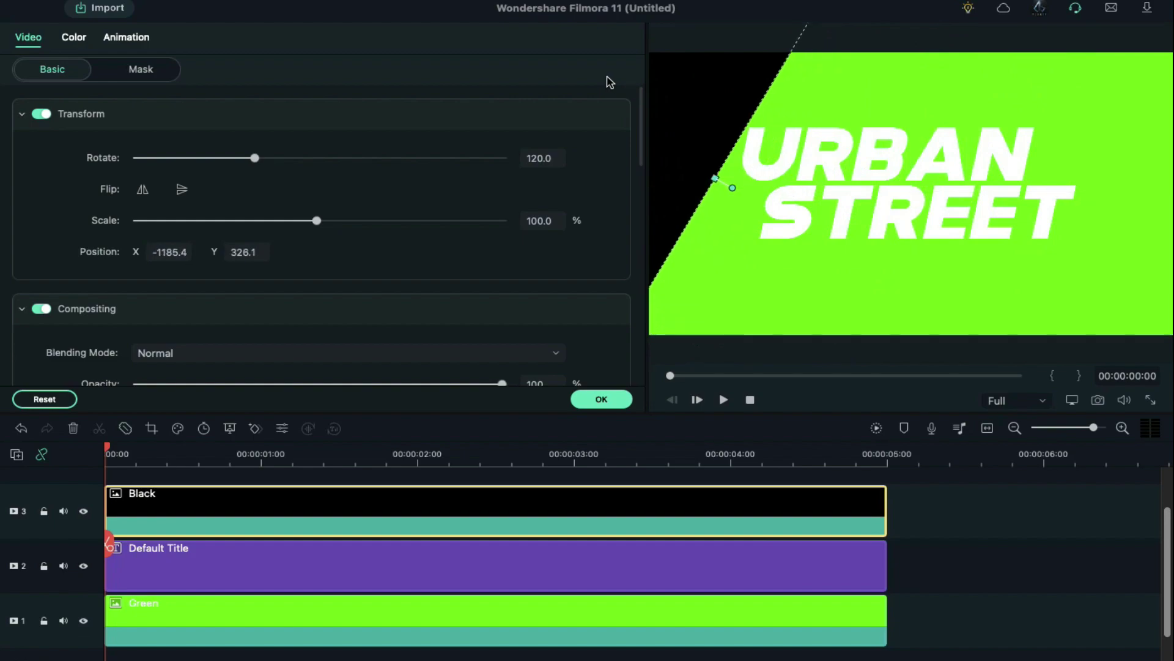
left_click(602, 400)
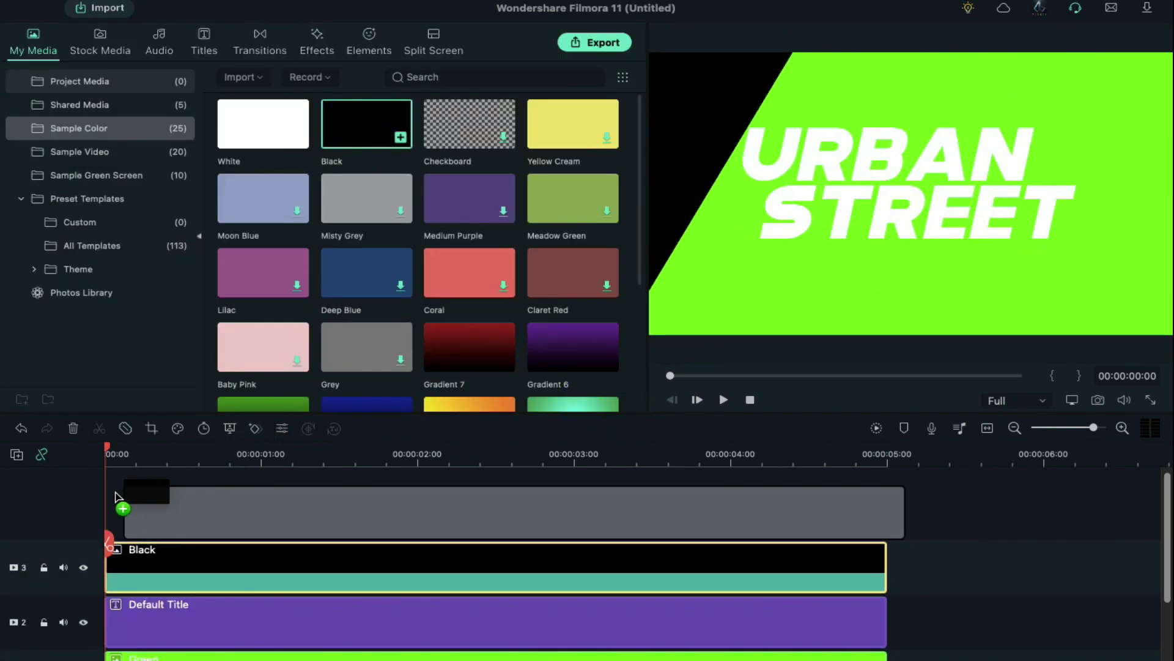
Step: Add a second black clip on track 4, rotated 120° and moved toward the upper right
left_click_drag(368, 120, 211, 526)
double_click(212, 526)
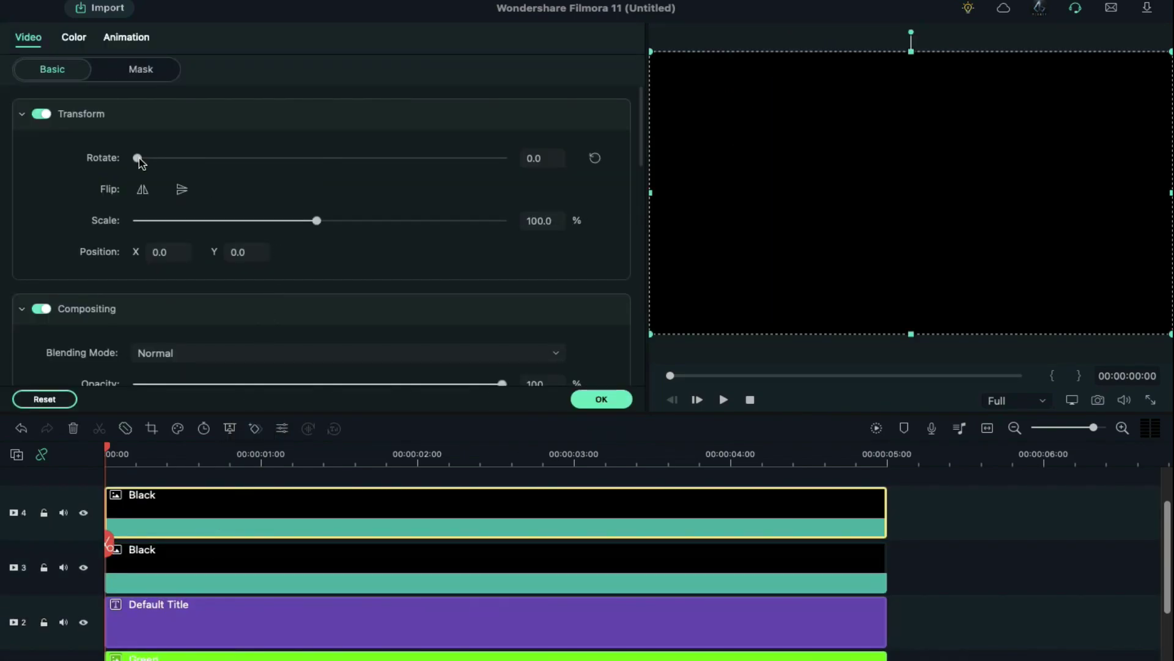
type("0")
key("Return")
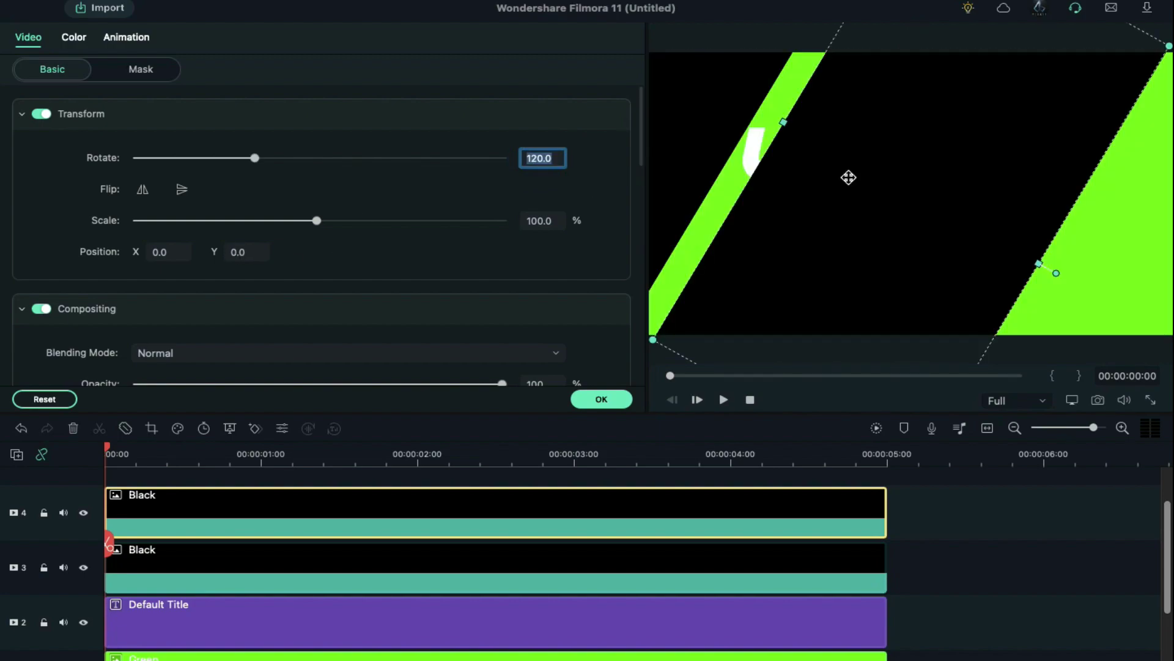
left_click_drag(849, 177, 906, 210)
left_click_drag(142, 250, 133, 255)
left_click(598, 402)
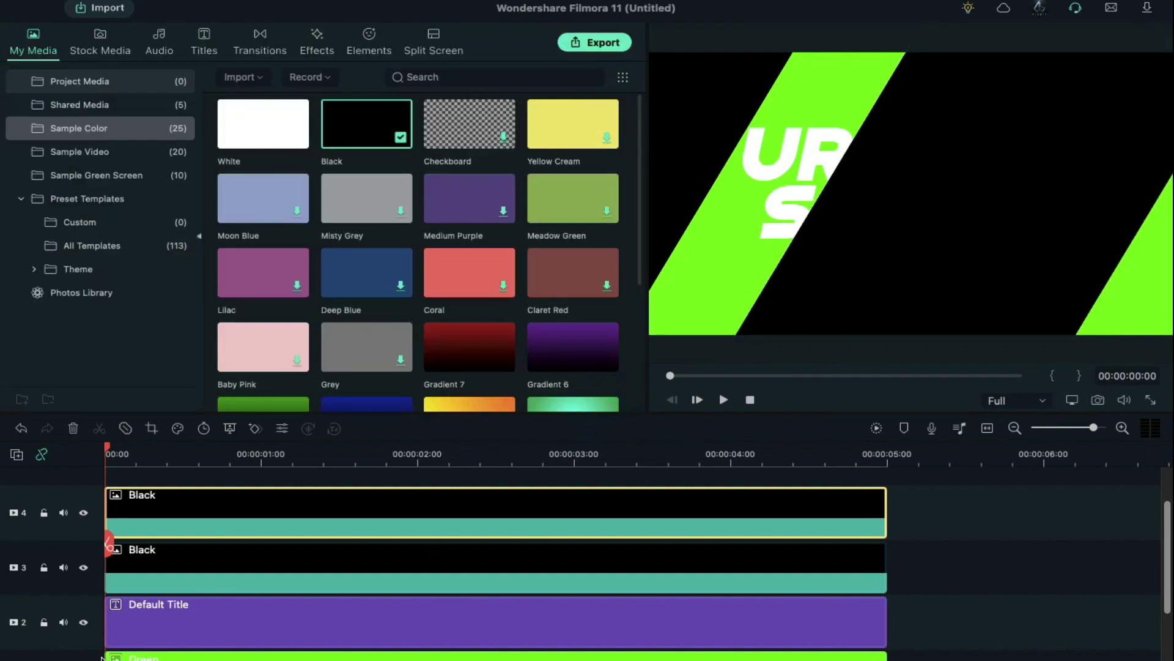
scroll(128, 587, "down", 2)
Step: Save a snapshot of the frame with the green track hidden, then unhide it
left_click(84, 567)
scroll(356, 545, "up", 1)
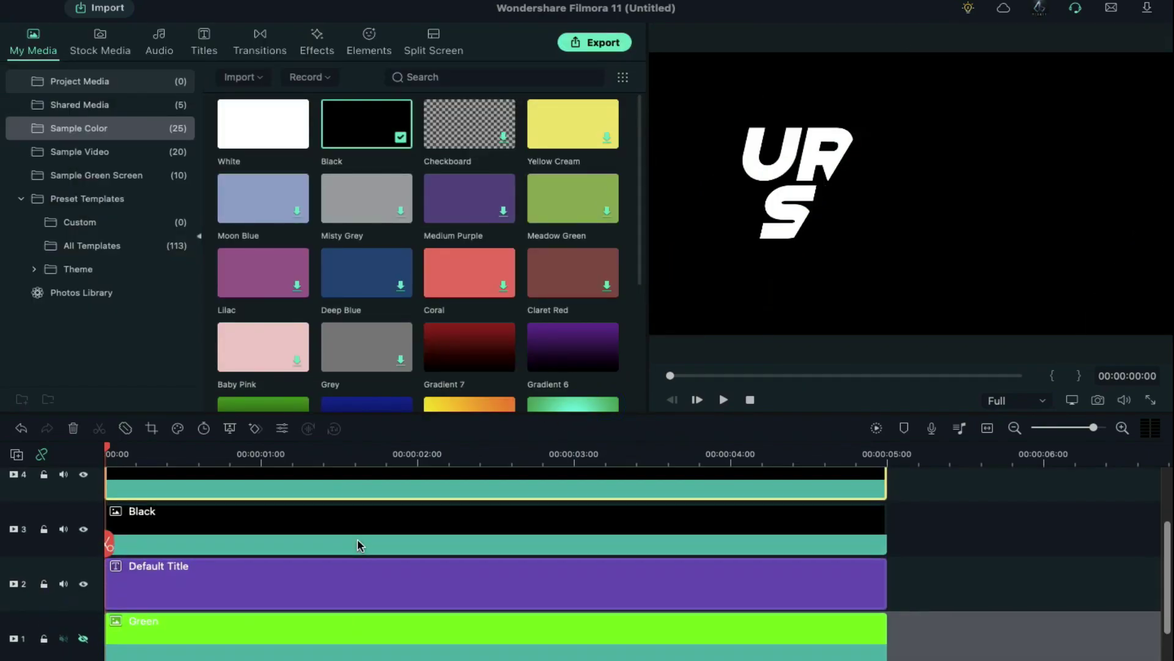
left_click(1098, 400)
left_click(703, 409)
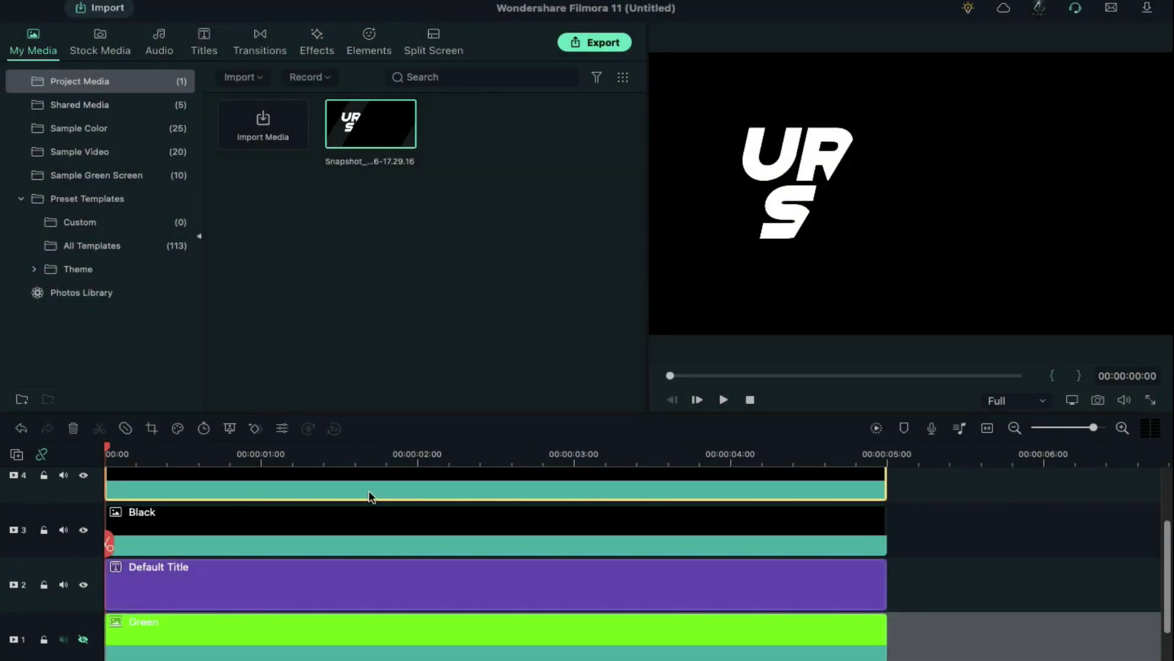
left_click(83, 641)
scroll(341, 557, "up", 1)
Step: At 00:00:01:11, slide the track 4 black stripe across the title
double_click(257, 551)
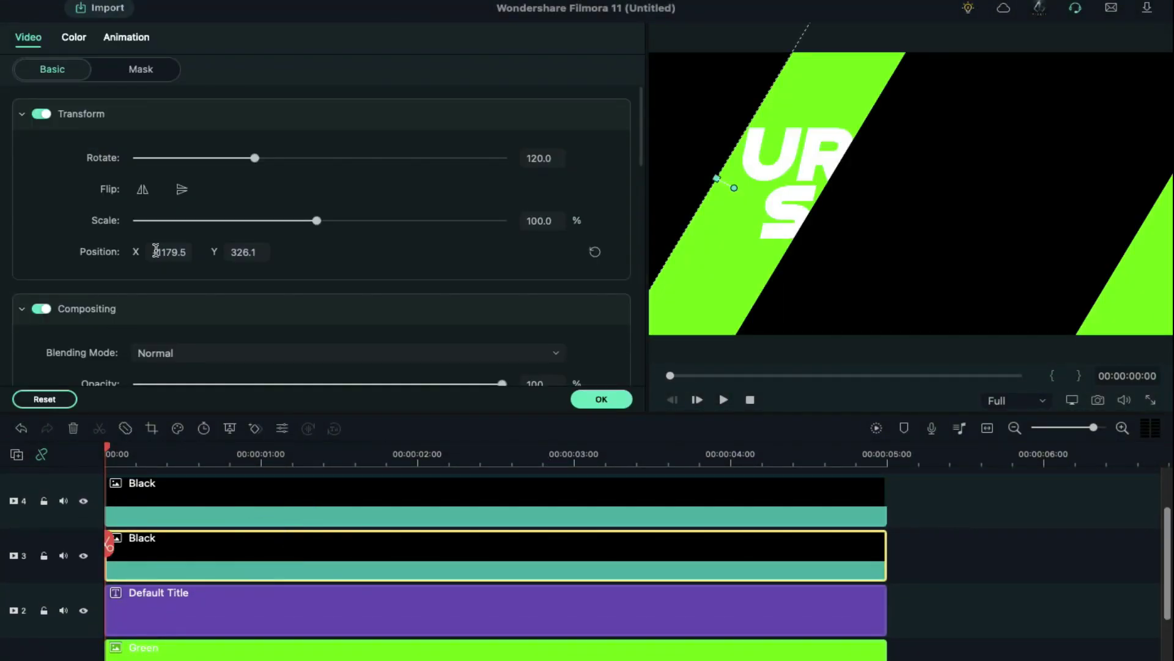
mouse_move(726, 181)
left_mouse_down()
mouse_move(416, 305)
mouse_move(834, 181)
left_mouse_up()
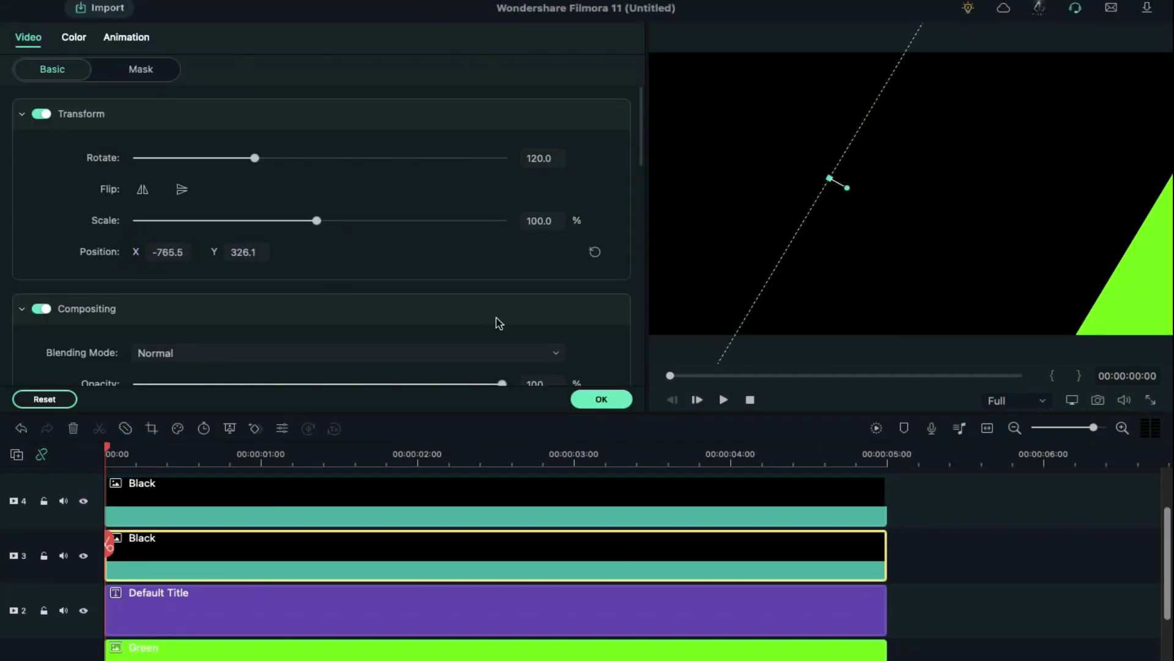
left_click(330, 462)
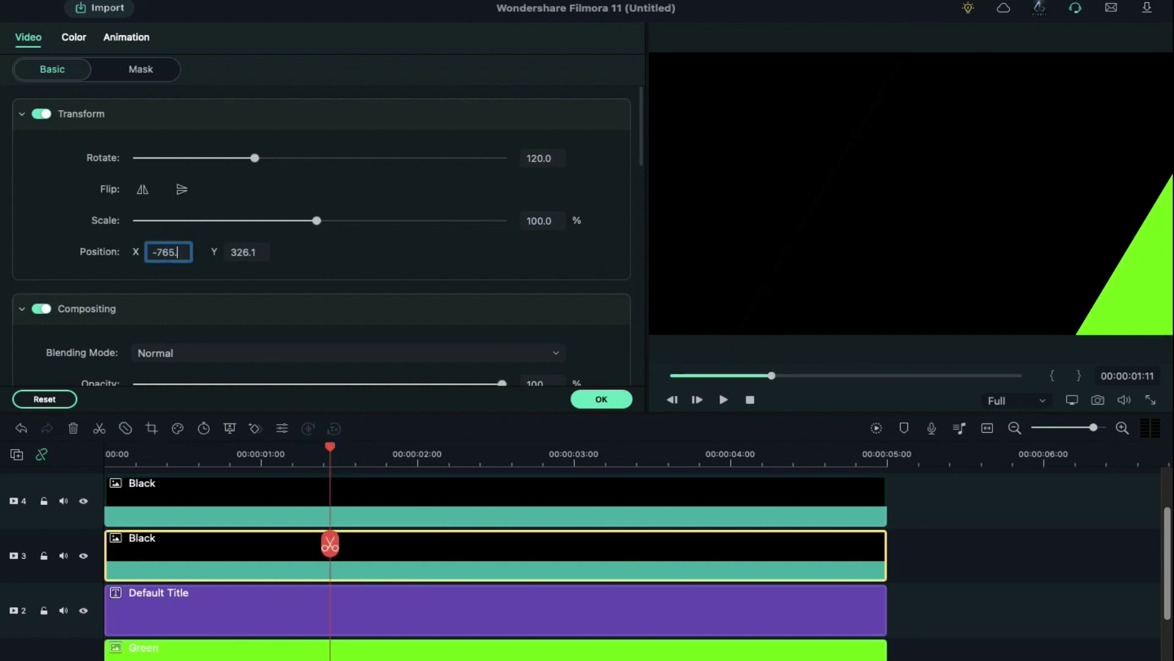
left_click(186, 253)
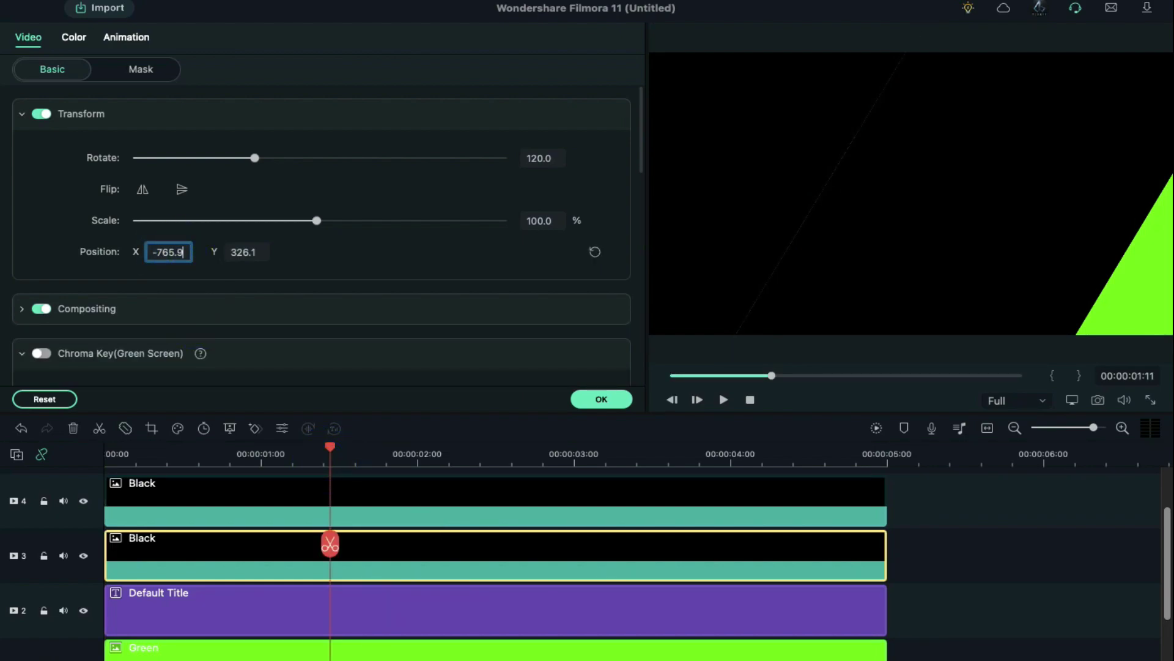
left_click(388, 516)
left_click_drag(166, 252, 384, 295)
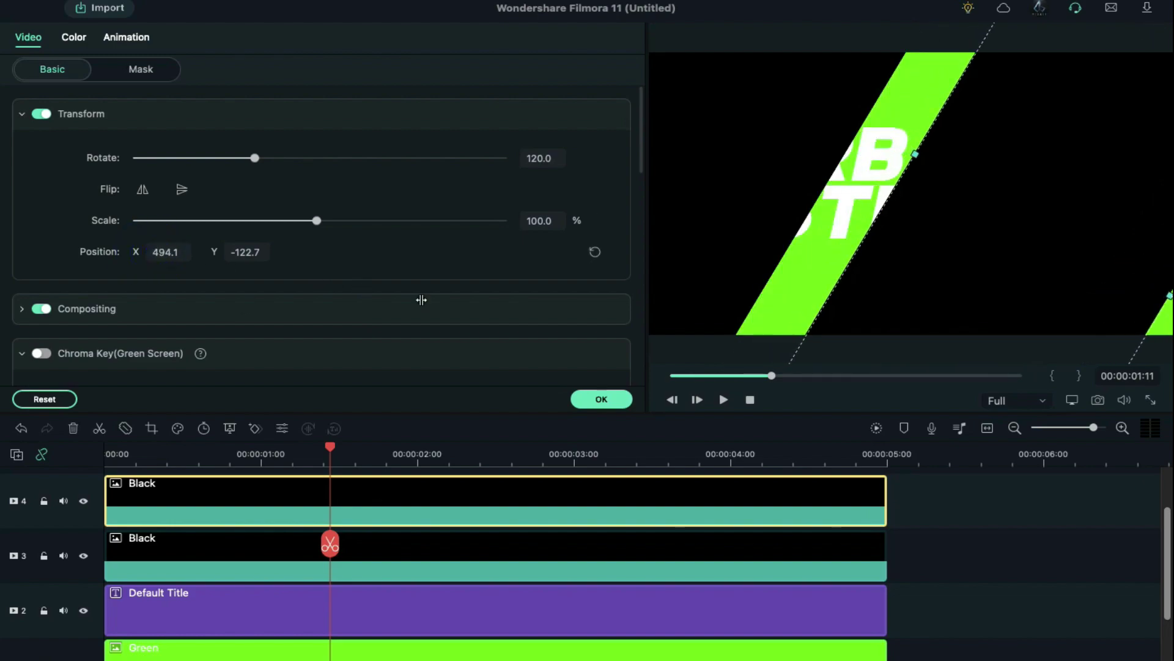
Step: Save a second snapshot of the revealed letters at a later frame
left_click(449, 455)
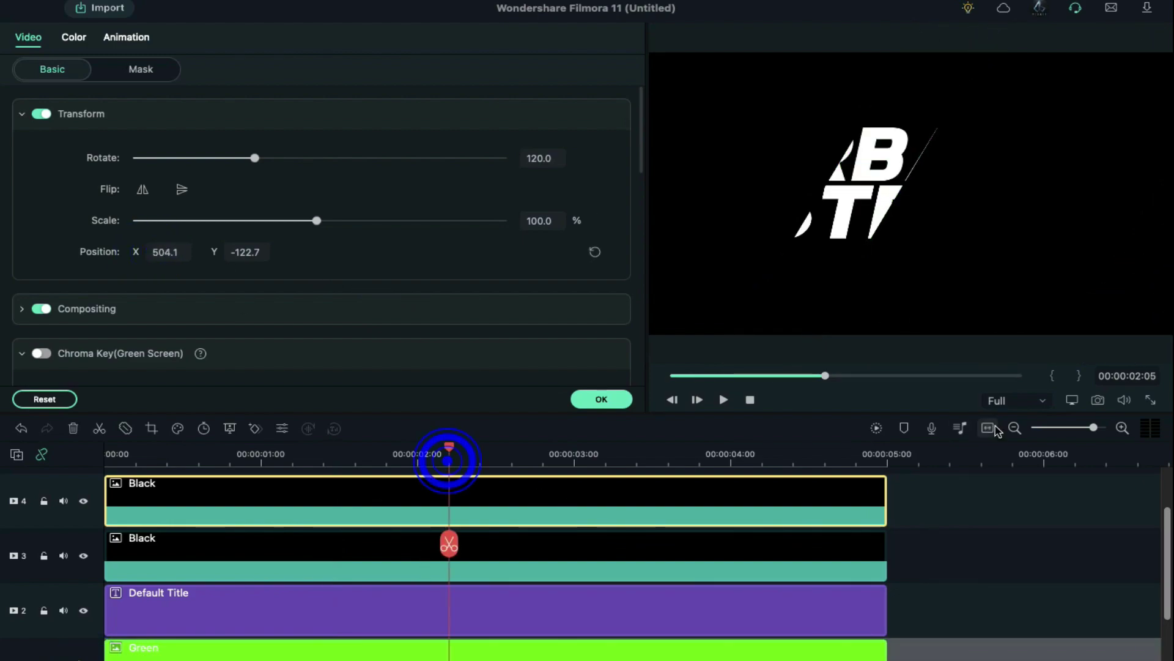
left_click(1097, 400)
left_click(629, 419)
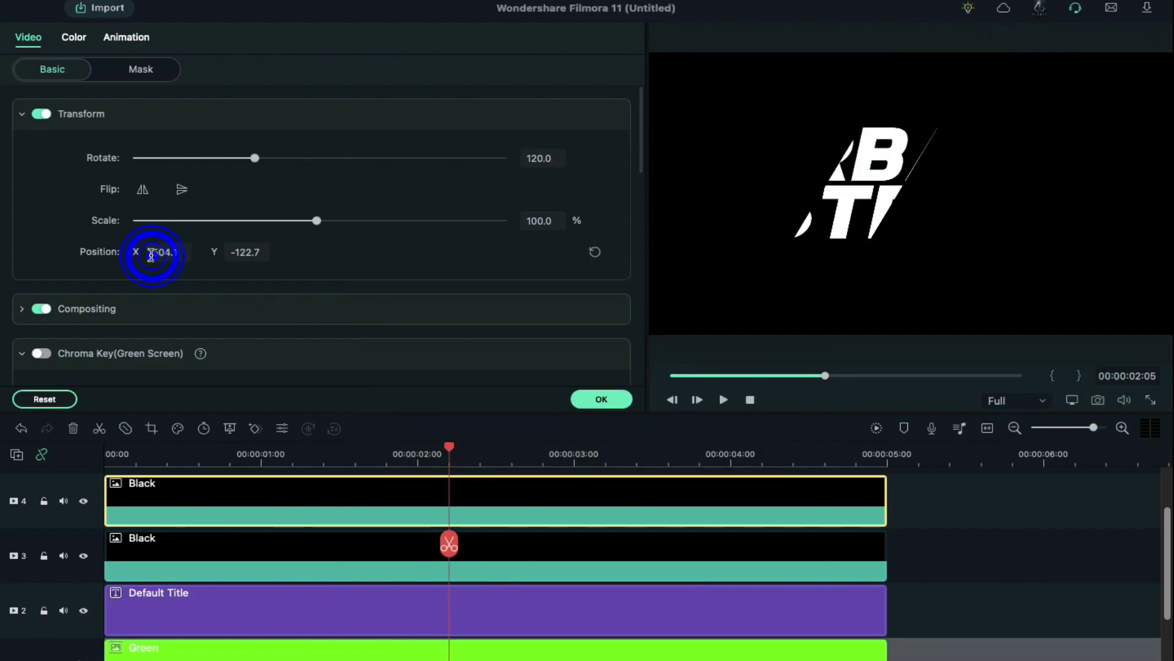
type("499.1")
left_click(1098, 401)
left_click(713, 413)
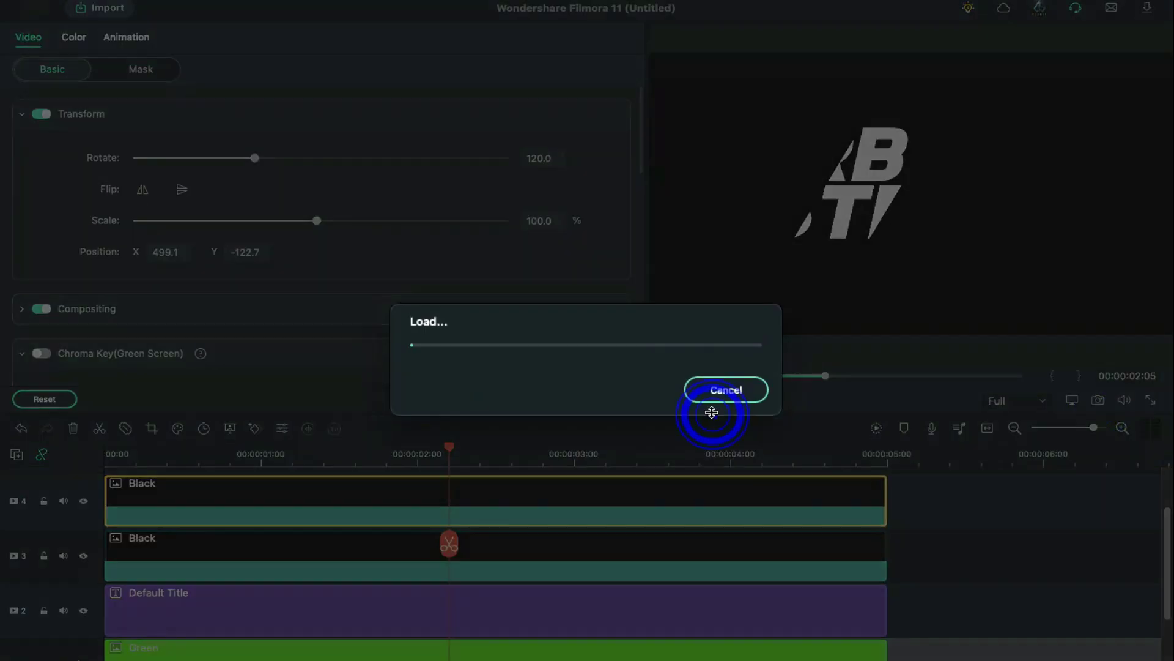
Step: Slide the track 4 stripe to reveal the next letters at the three-second mark
left_click(290, 550)
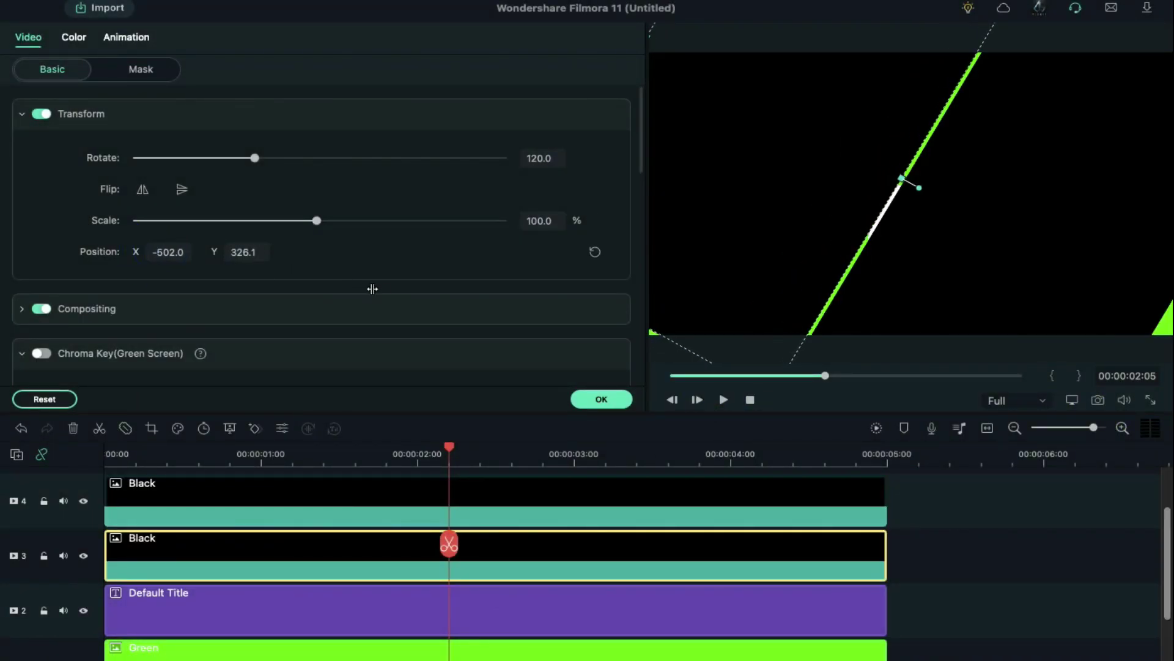
left_click(480, 501)
left_click_drag(156, 249, 394, 288)
left_click(574, 454)
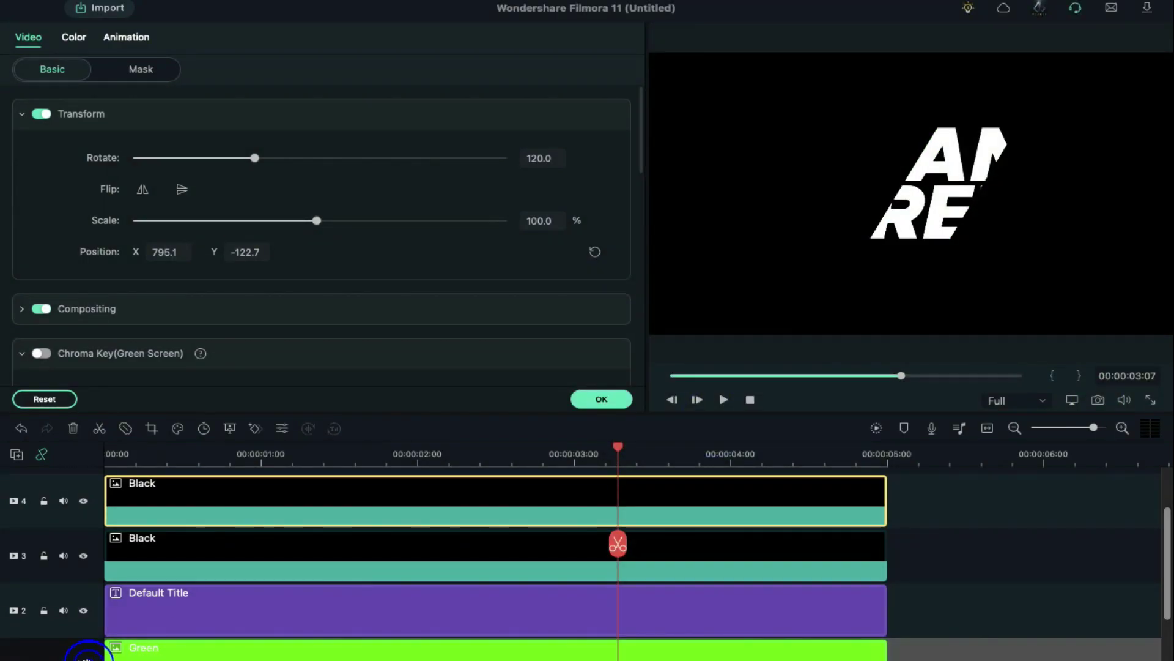
Step: Save a snapshot of the last title slice and close the clip settings
left_click(574, 550)
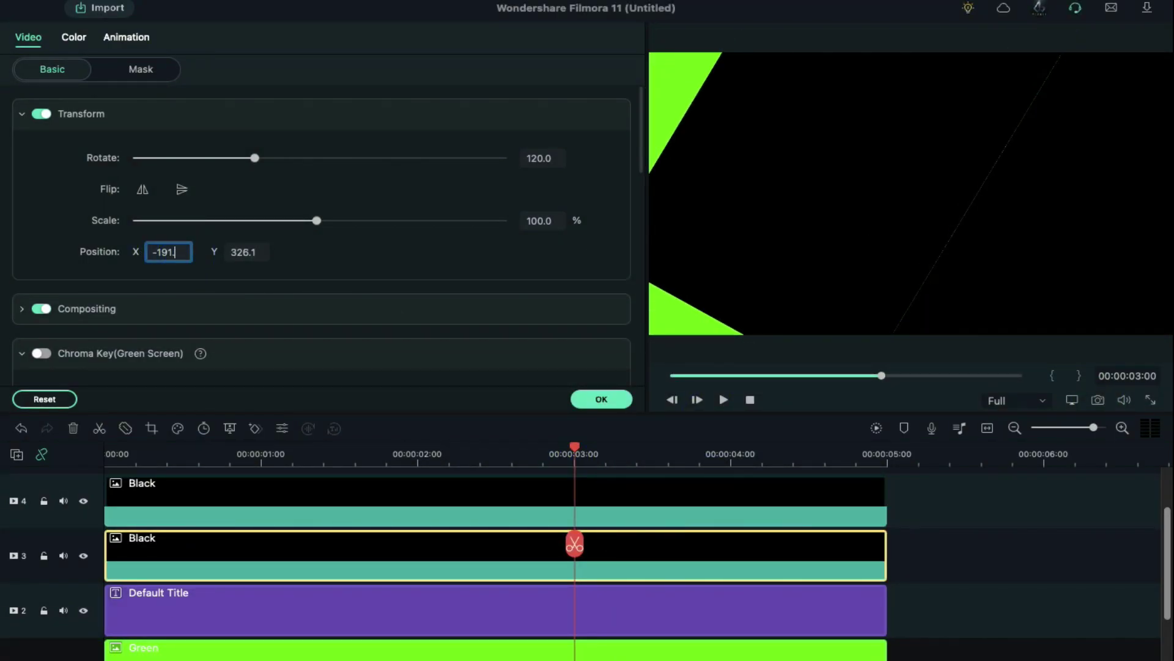
left_click(482, 500)
left_click(649, 454)
left_click(1098, 400)
left_click(713, 413)
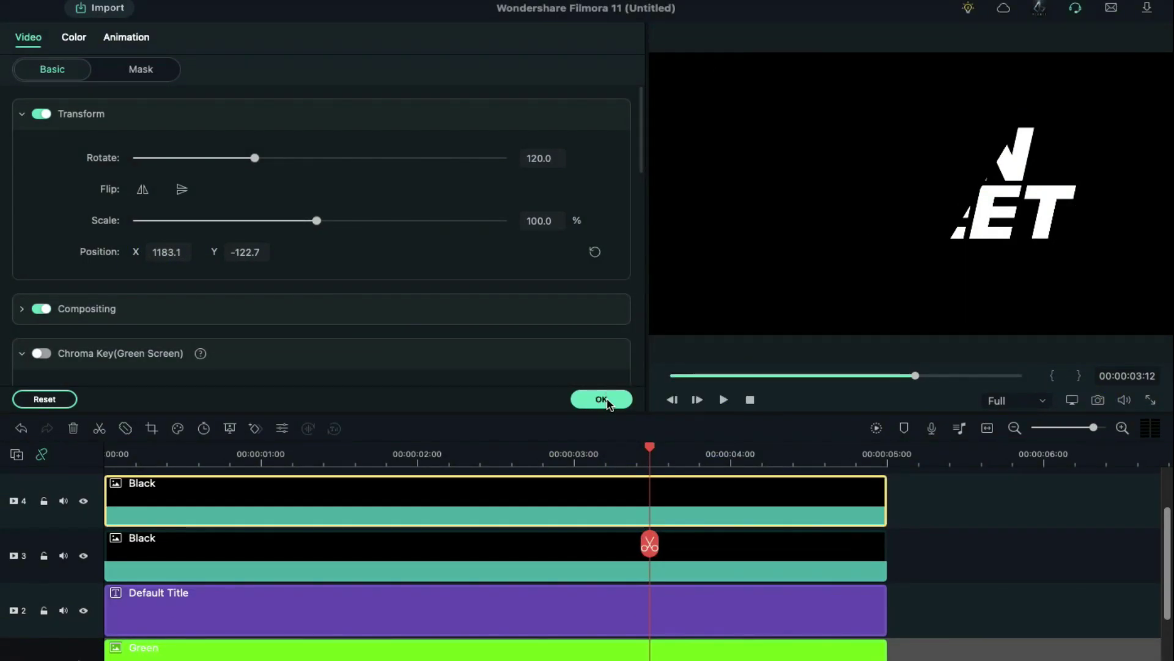
left_click(602, 400)
Step: Select and delete every clip on the timeline
left_click(904, 477)
key("ctrl+a")
key("Delete")
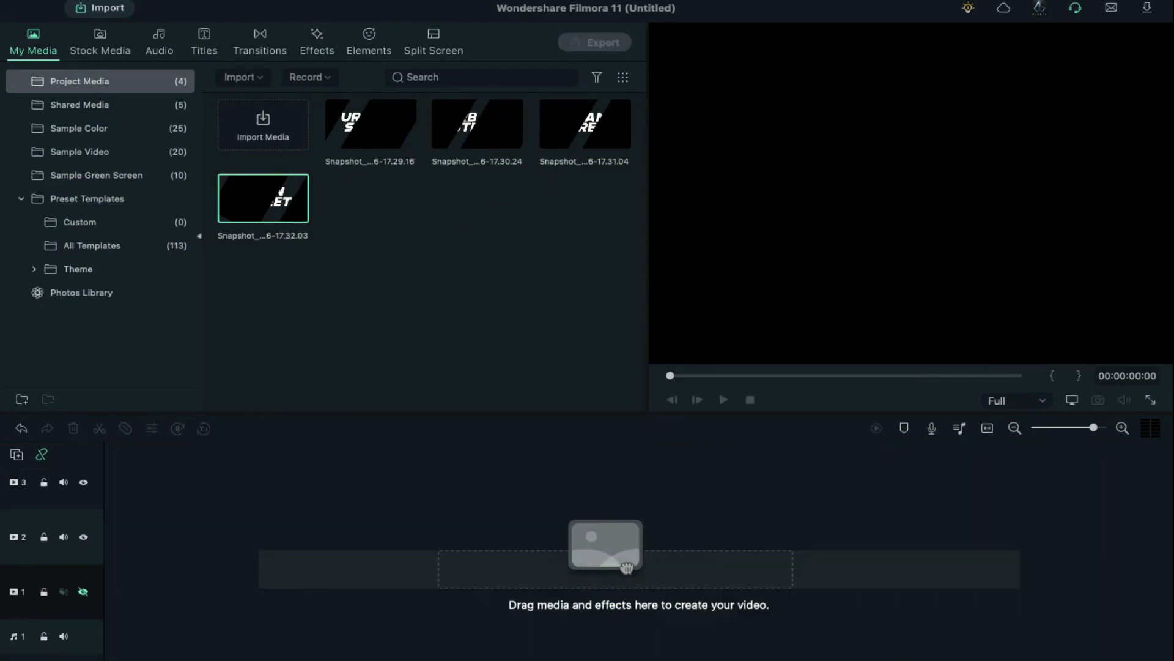
Step: Place snapshots on tracks 1 and 2, blending the upper one with Screen mode
left_click_drag(97, 611, 115, 592)
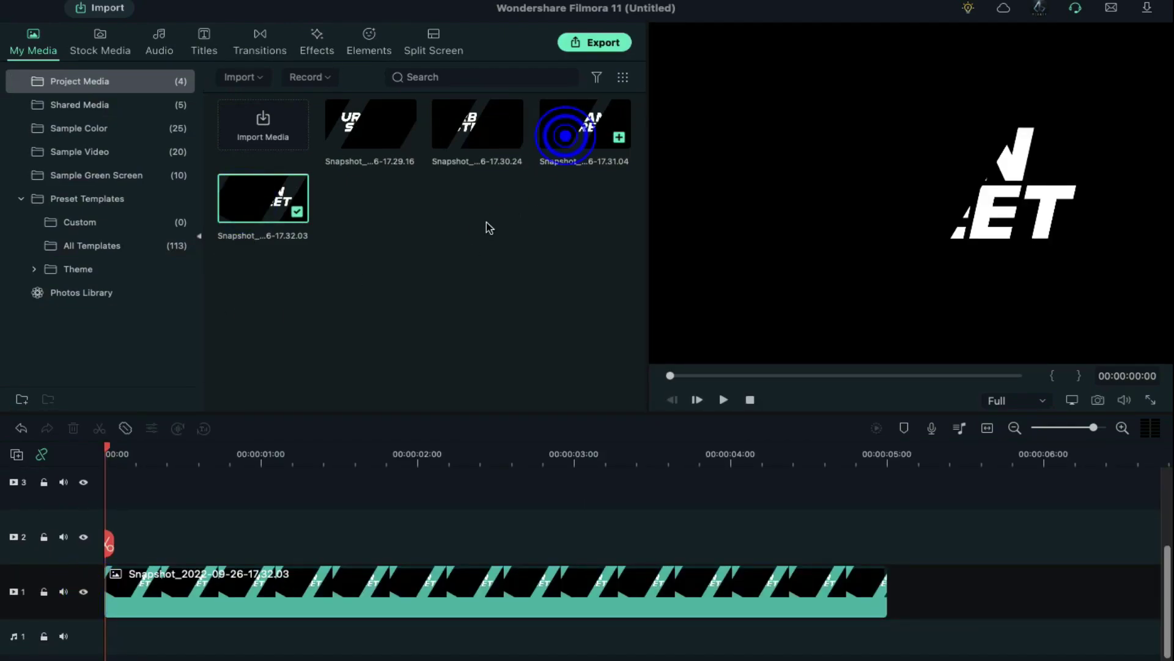
left_click_drag(584, 123, 110, 542)
double_click(120, 542)
left_click(184, 309)
scroll(185, 278, "down", 2)
left_click(183, 274)
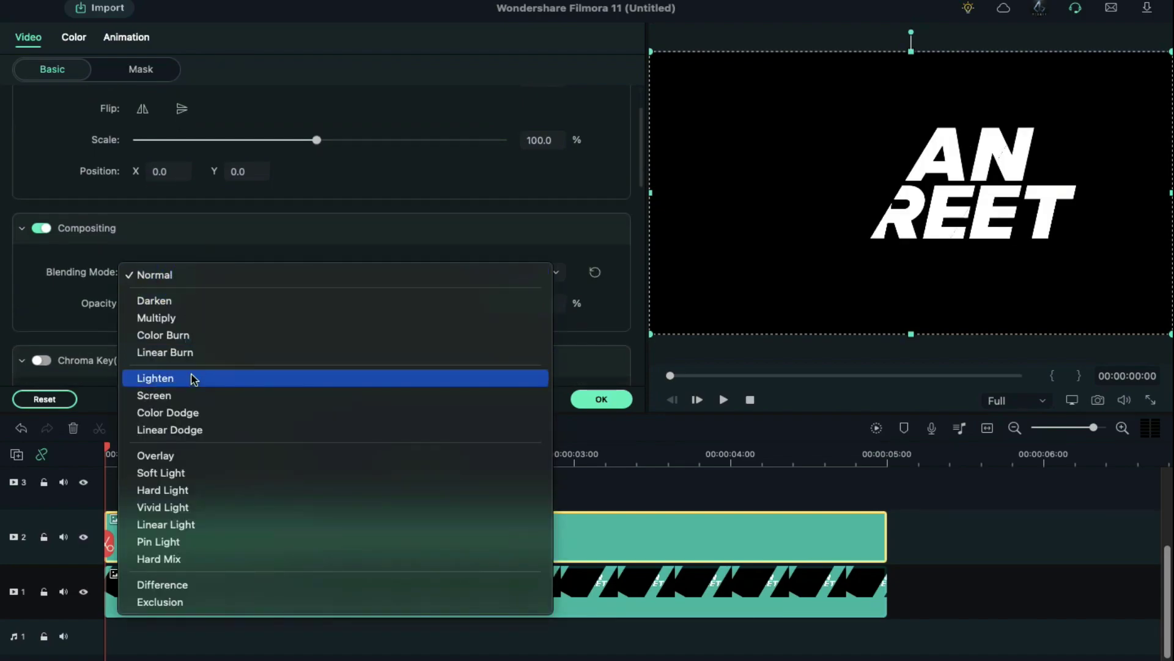
left_click(193, 393)
left_click(601, 400)
Step: Add the third snapshot on a higher track with Screen blending
left_click_drag(477, 126, 115, 487)
double_click(119, 486)
left_click(184, 272)
left_click(184, 394)
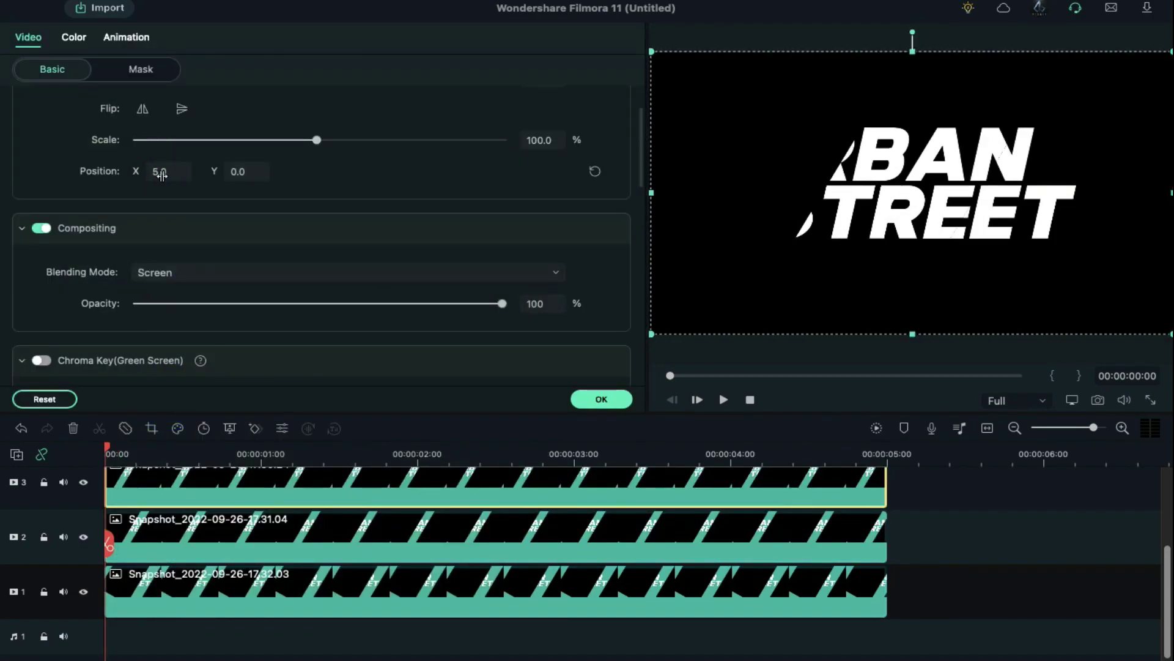
left_click(602, 399)
Step: Place the first snapshot on the top track and open its settings
left_click_drag(370, 124, 115, 500)
double_click(276, 519)
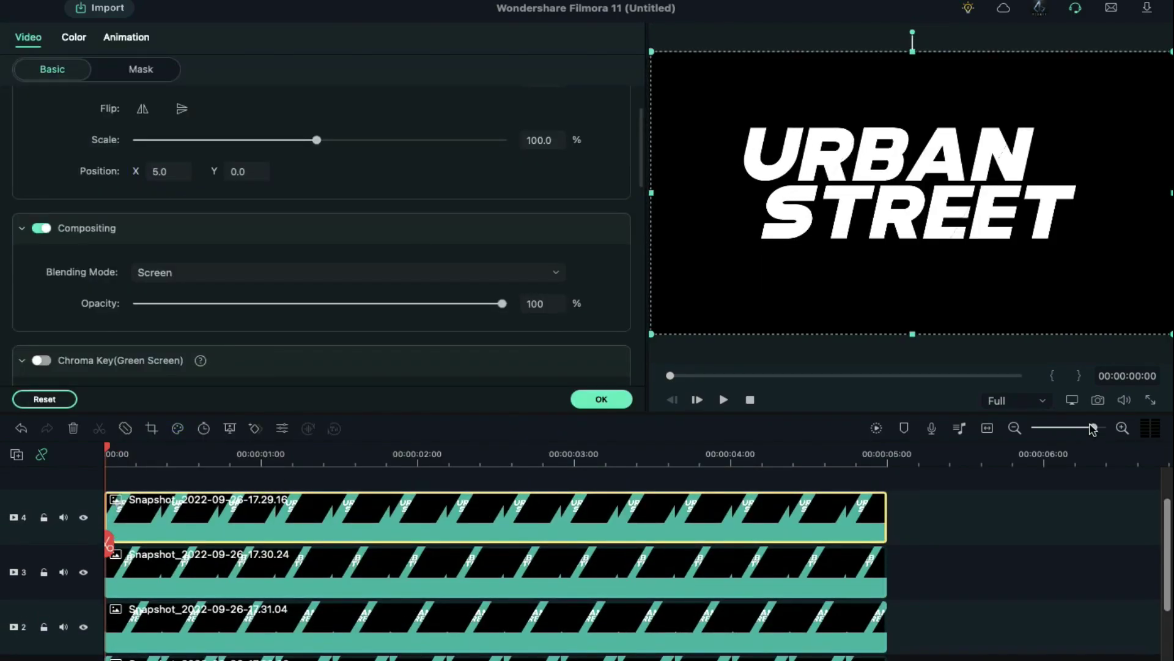
left_click_drag(1094, 427, 1091, 428)
scroll(952, 589, "down", 1)
scroll(952, 590, "down", 1)
left_click_drag(649, 544, 863, 572)
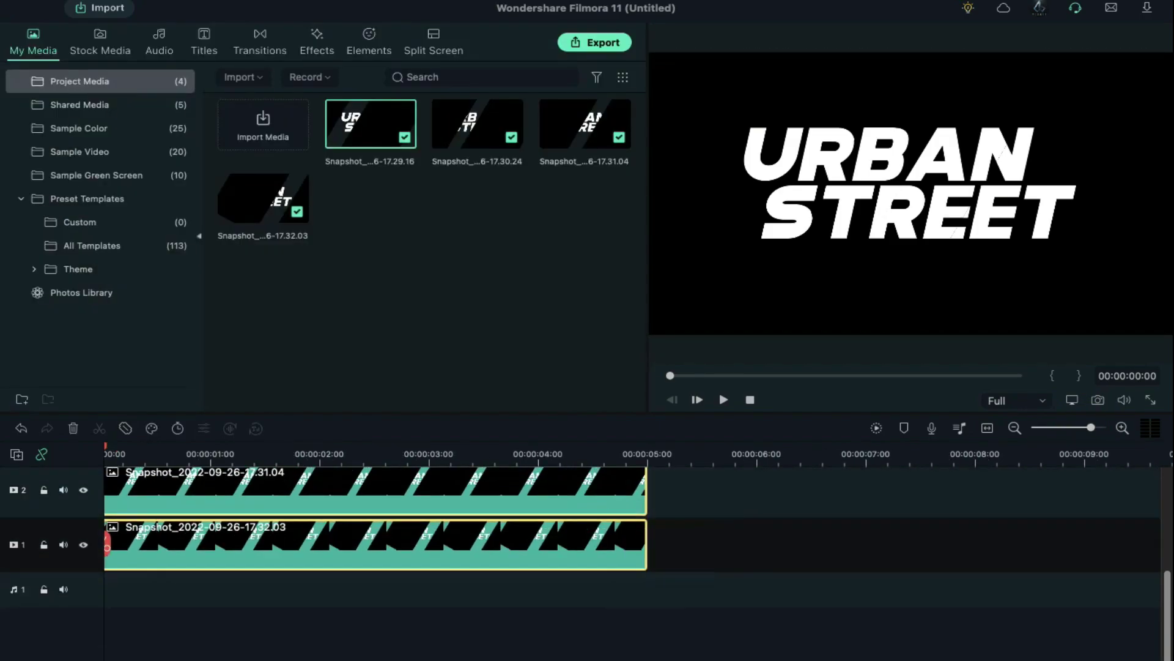
scroll(862, 573, "up", 1)
scroll(768, 524, "up", 1)
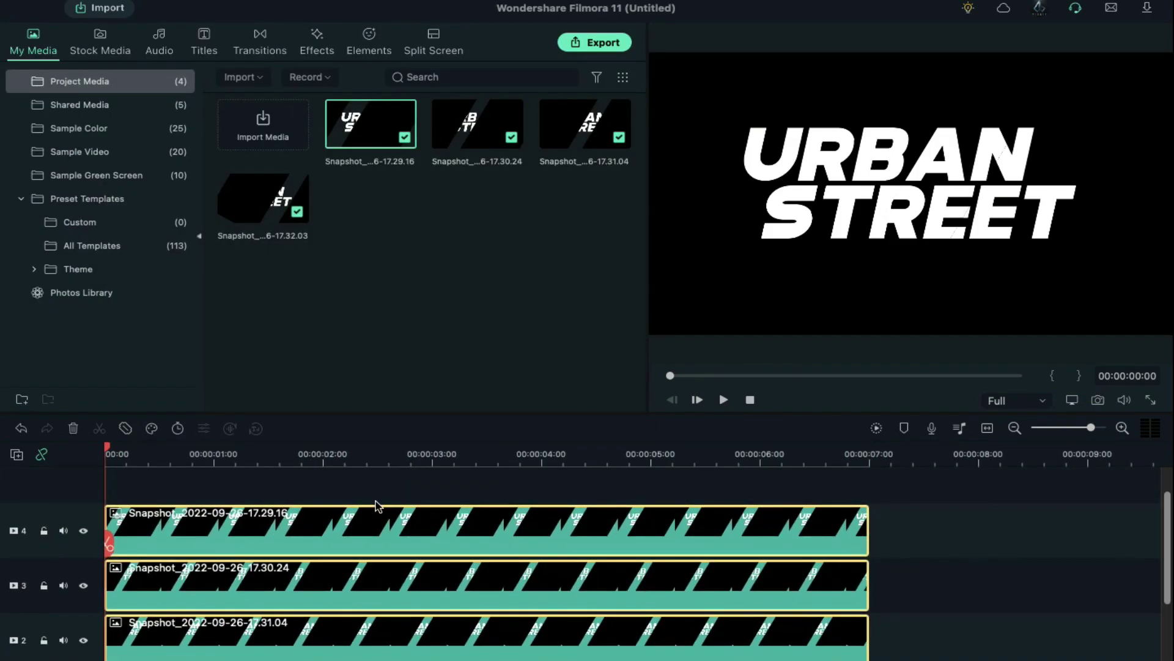
Step: Keyframe the bottom slice at 2:00, then set Scale 95 and Position Y -66 at 2:05
left_click(370, 545)
left_click_drag(370, 546, 340, 543)
scroll(339, 543, "down", 2)
double_click(340, 564)
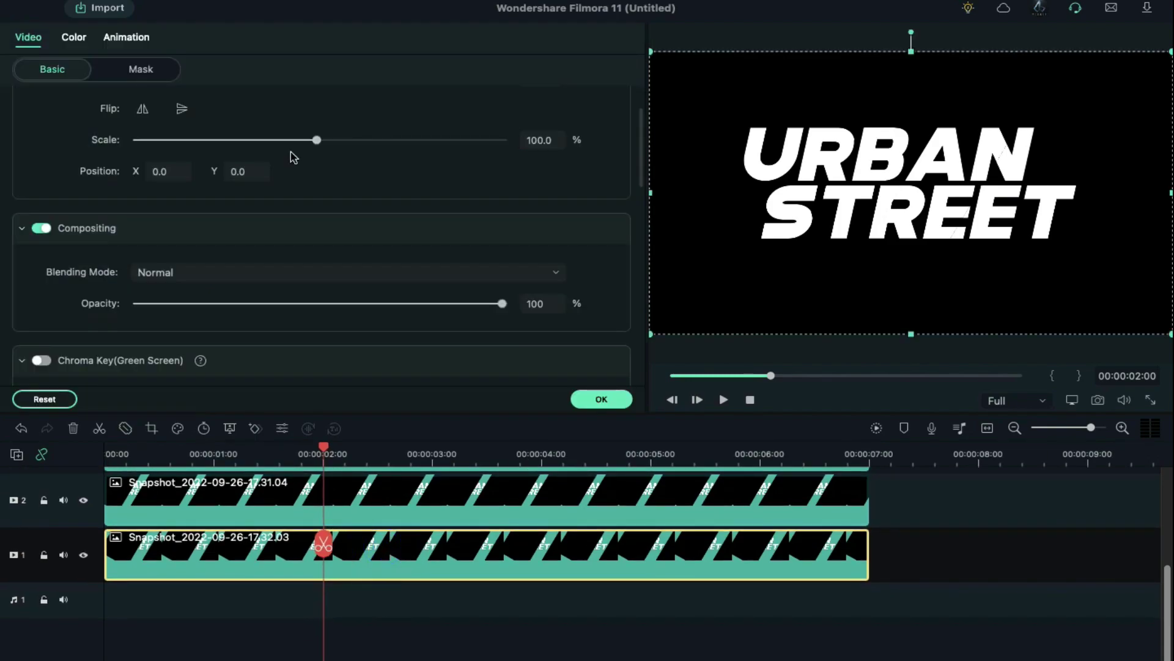
left_click(126, 38)
left_click(167, 73)
left_click(183, 140)
key("Right")
key("Right")
key("Right")
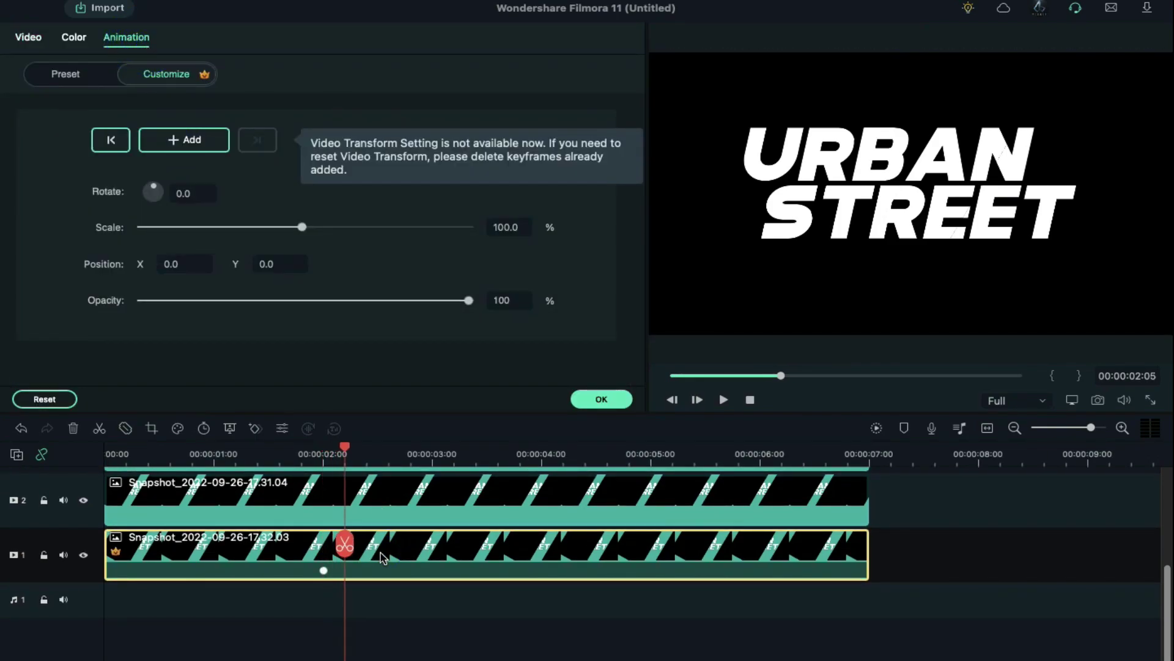
left_click(503, 227)
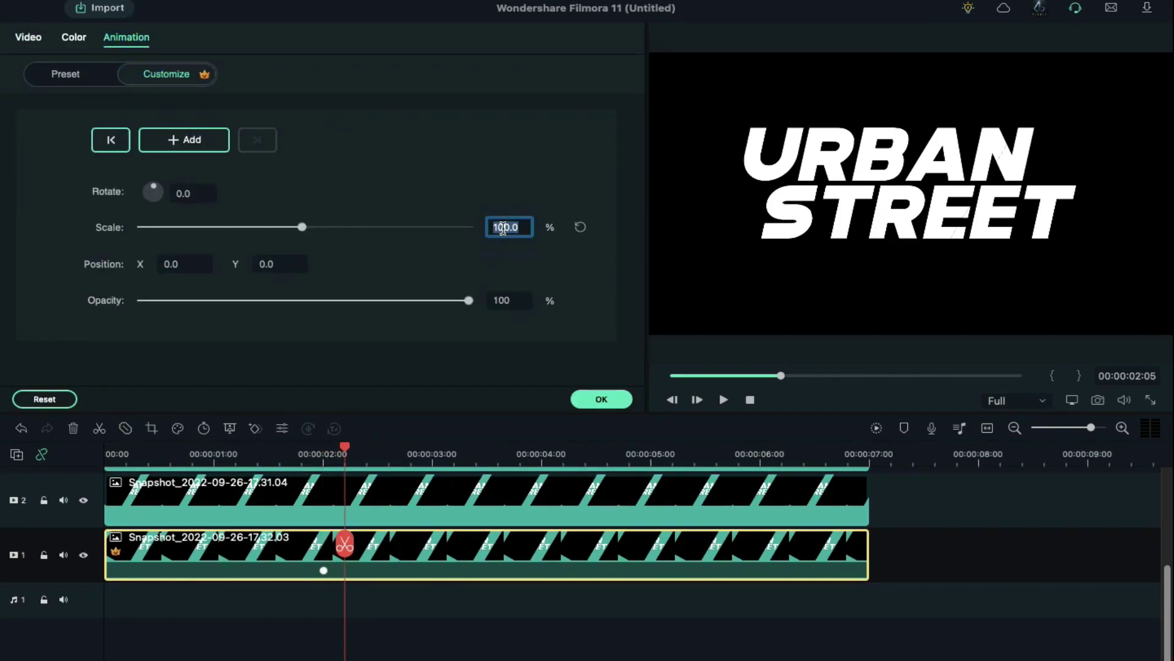
type("95")
left_click(266, 263)
type("-66")
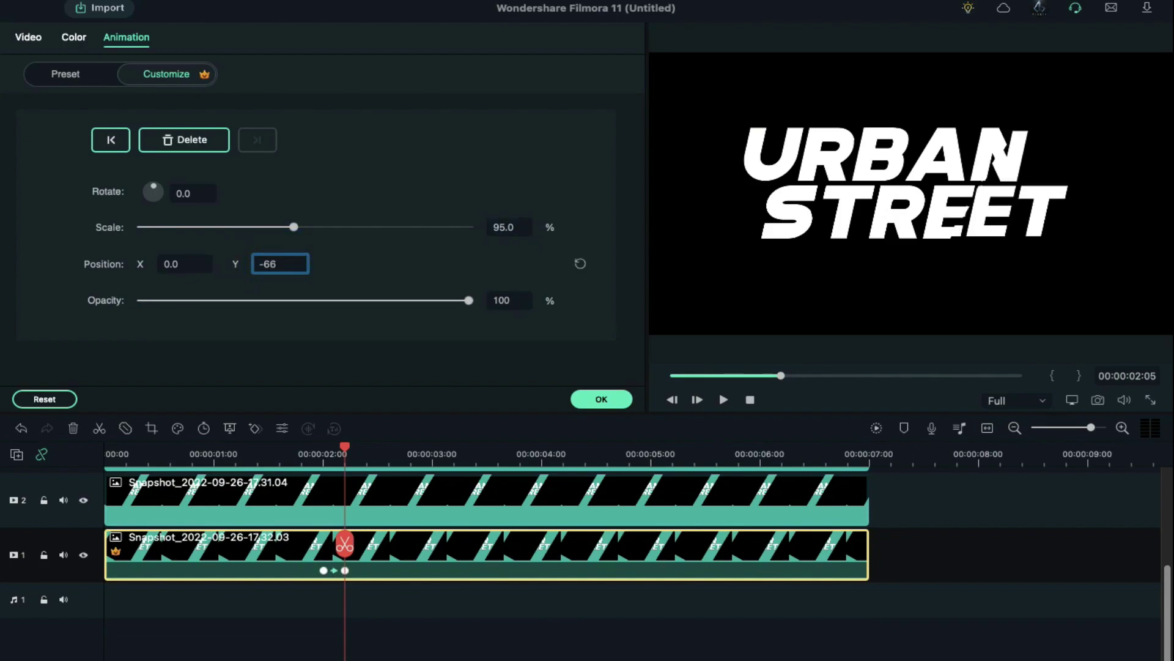
key("Return")
Step: Keyframe Rotate -5 and Position Y -177 at 4:24, then reset the slice at 5:09
left_click_drag(347, 447, 648, 497)
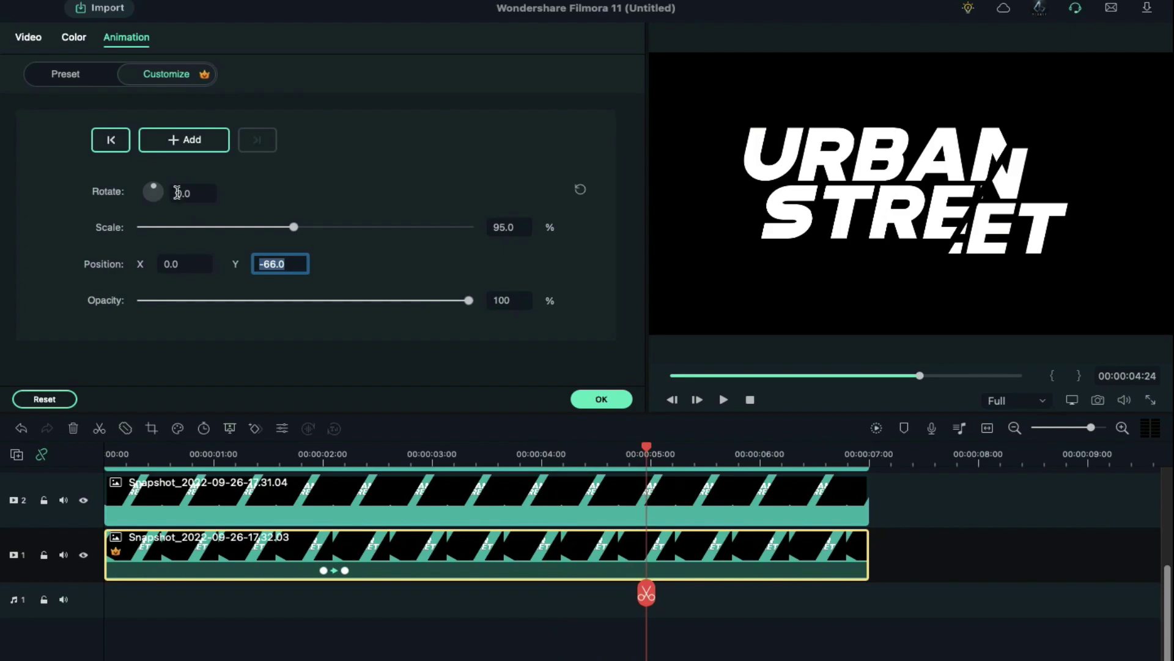
left_click_drag(177, 193, 161, 200)
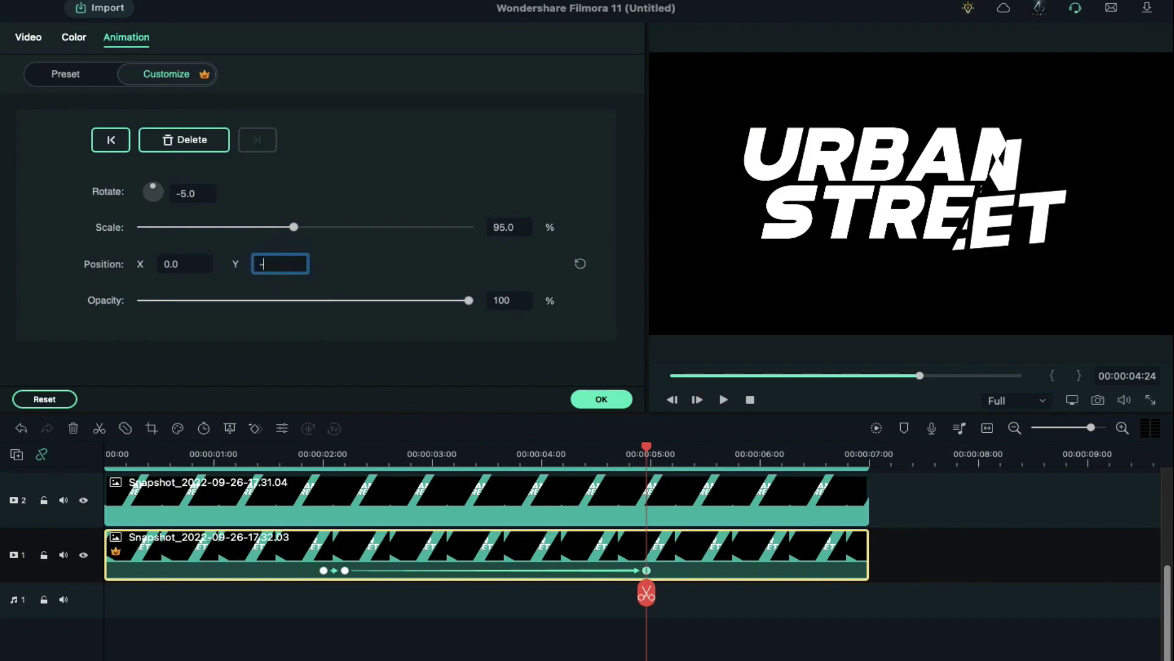
type("177")
key("Return")
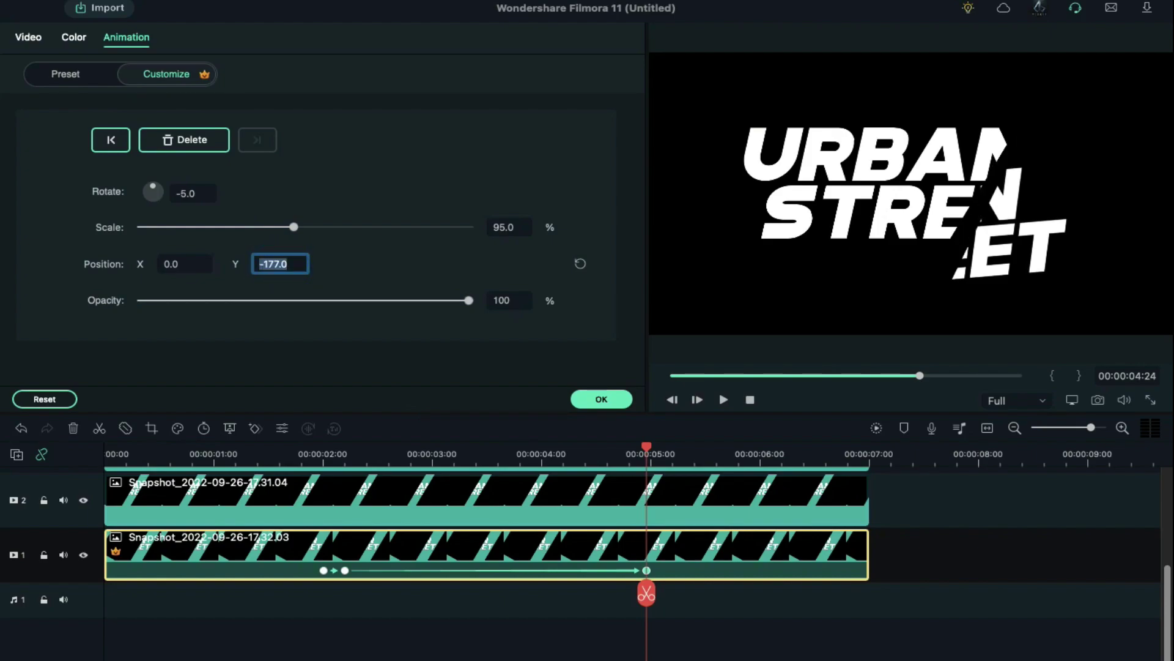
left_click(679, 548)
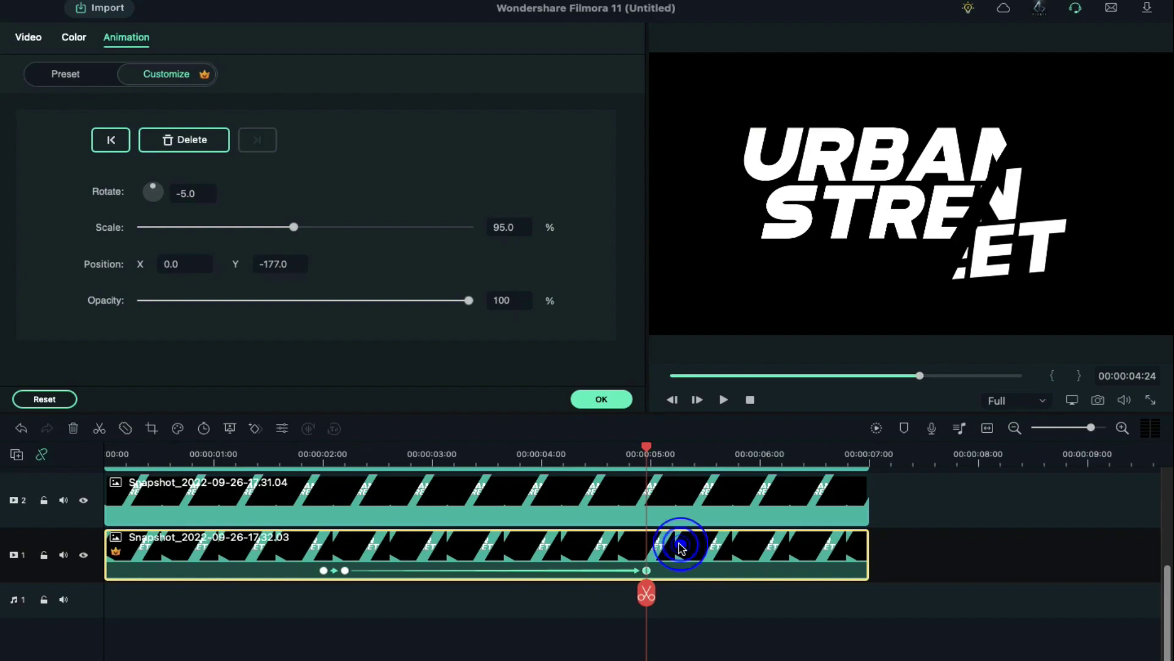
key("Right")
key("Right")
key("Right")
key("Right")
key("Right")
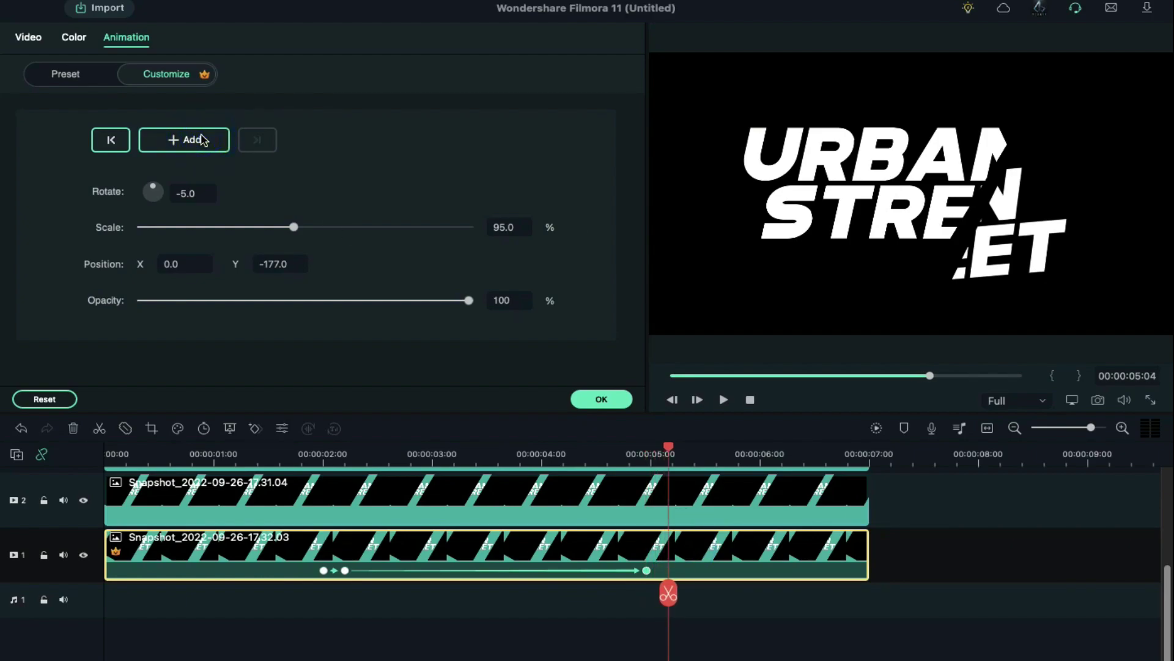
key("Right")
key("Right")
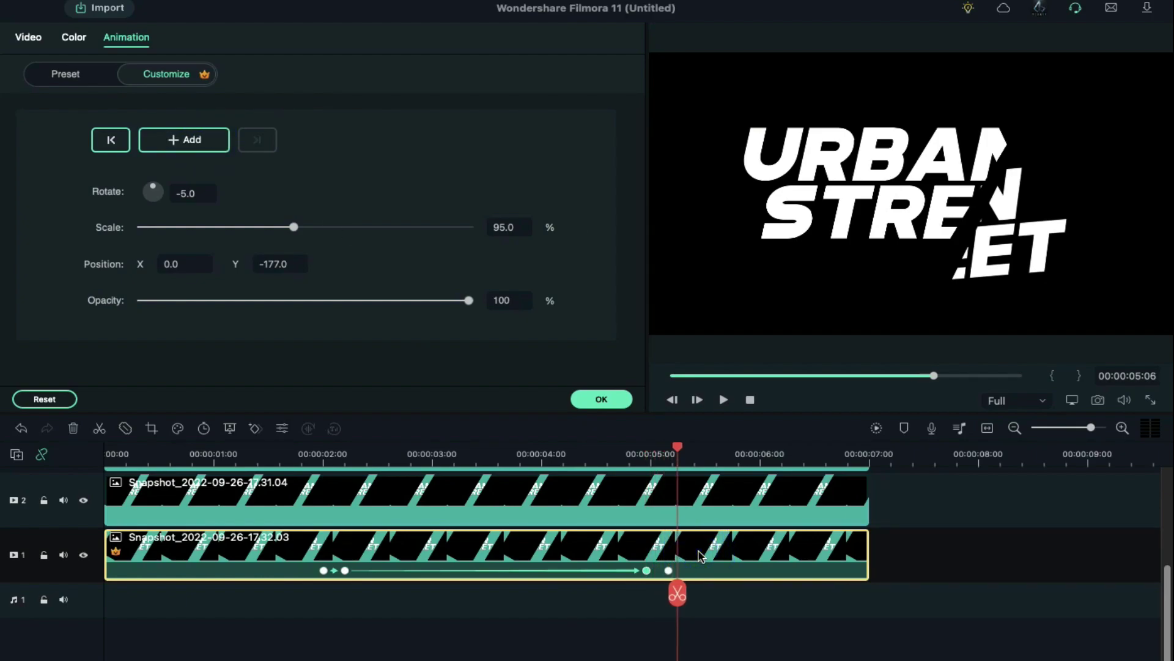
key("Right")
key("Right")
key("Right")
left_click(579, 193)
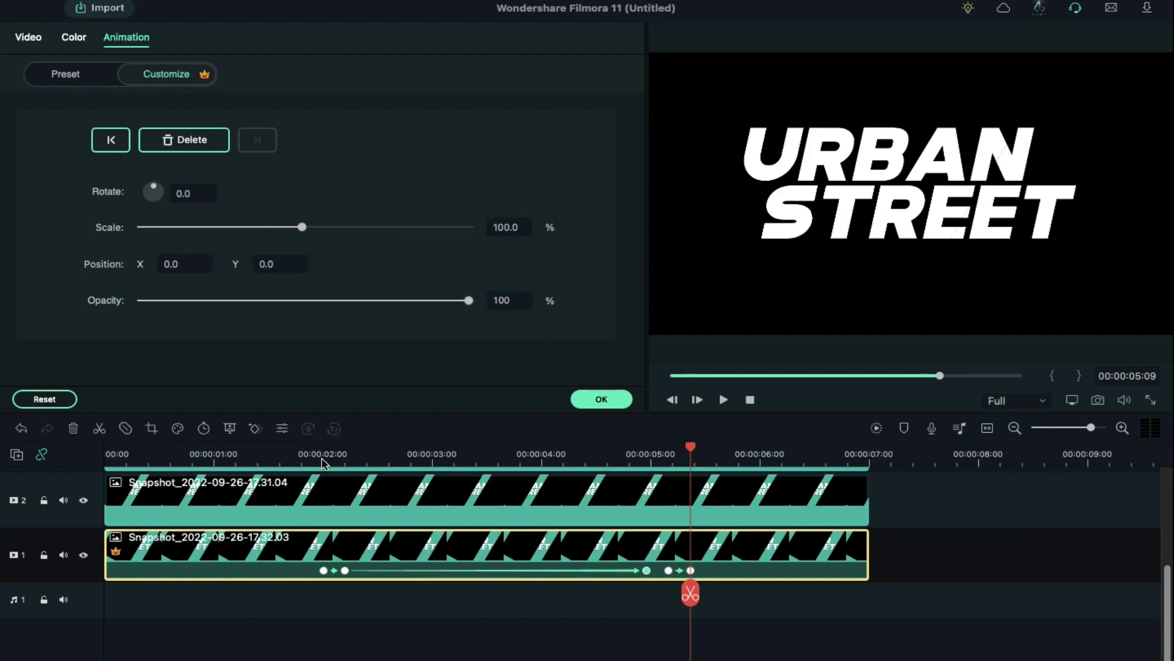
Step: Keyframe the track 2 snapshot at 2:00 and set its scale to 105 a few frames later
left_click(323, 462)
left_click(347, 503)
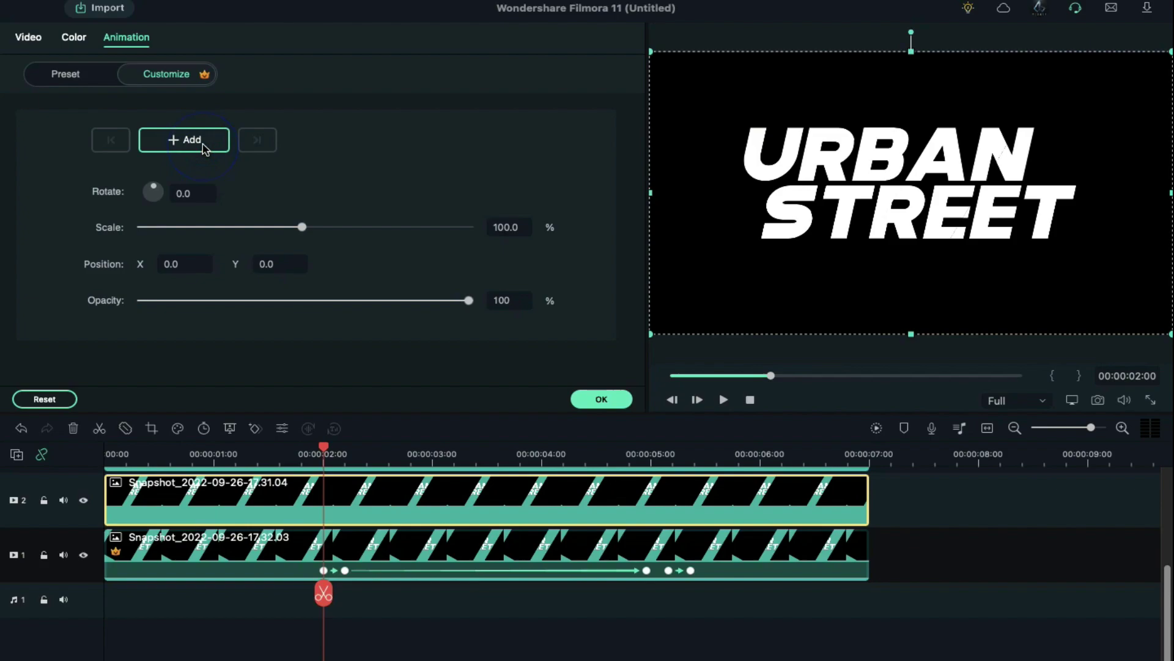
left_click(204, 147)
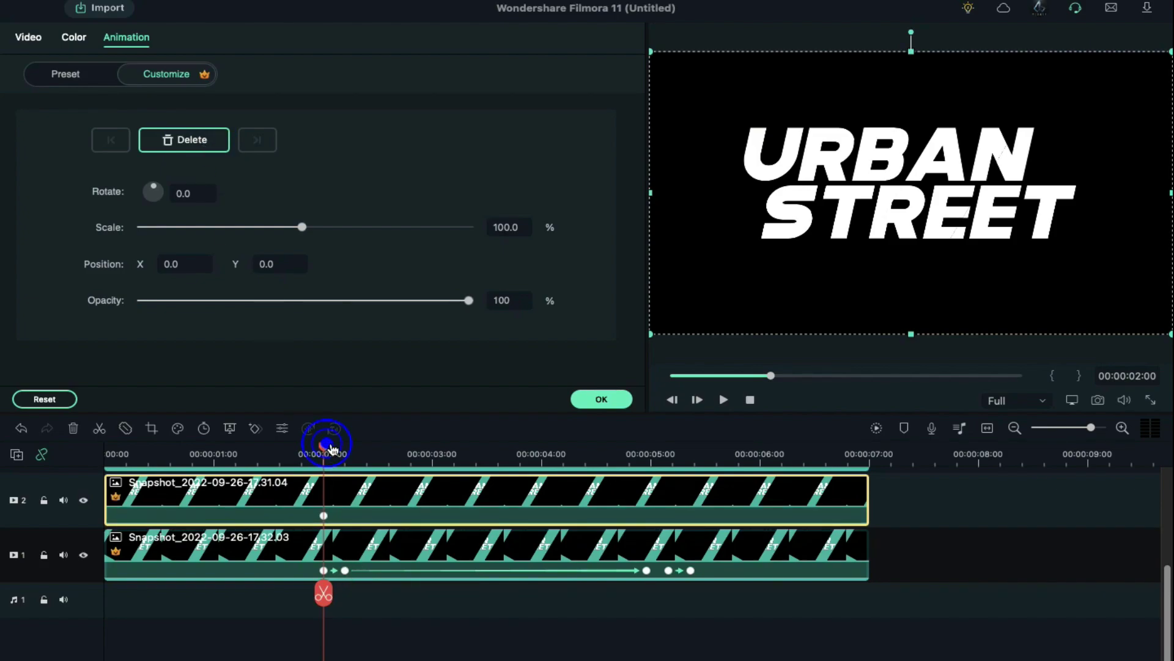
left_click_drag(331, 447, 344, 450)
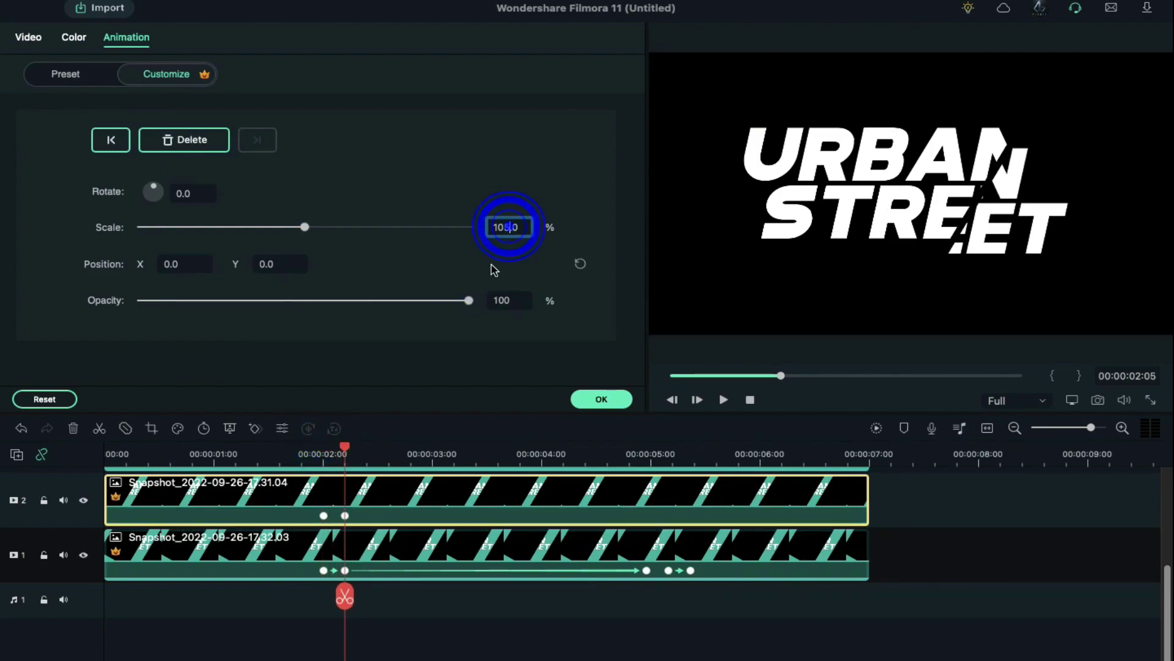
key("Return")
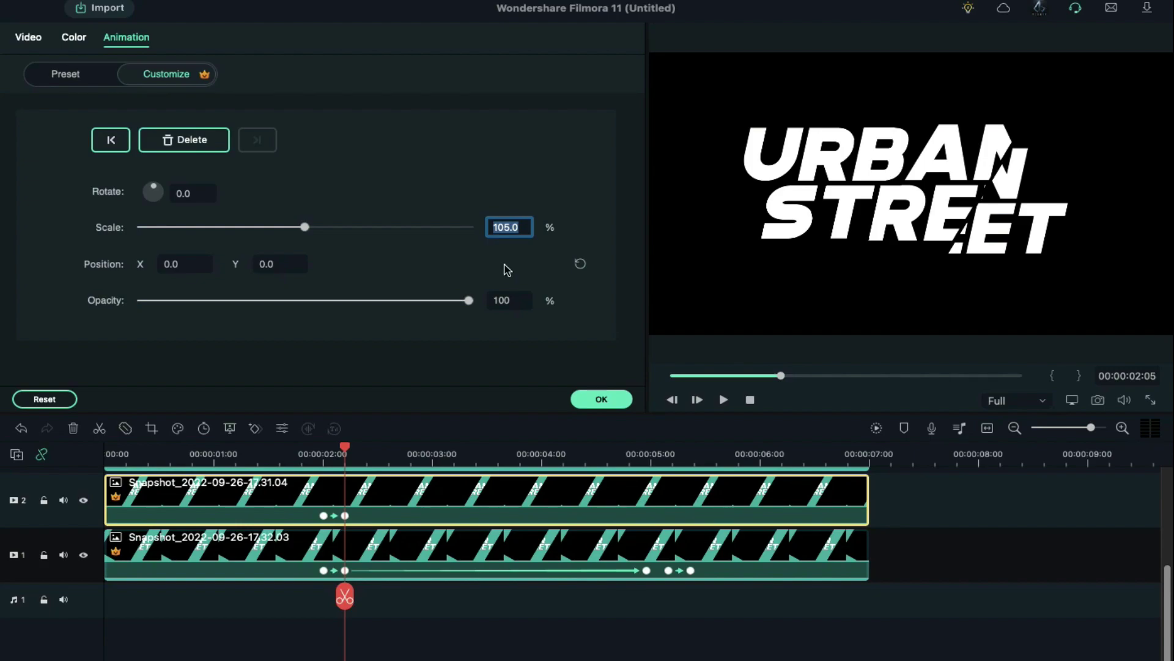
Step: At 4:24, keyframe the layer with Position Y -31 and a 5° tilt
left_click_drag(343, 447, 648, 514)
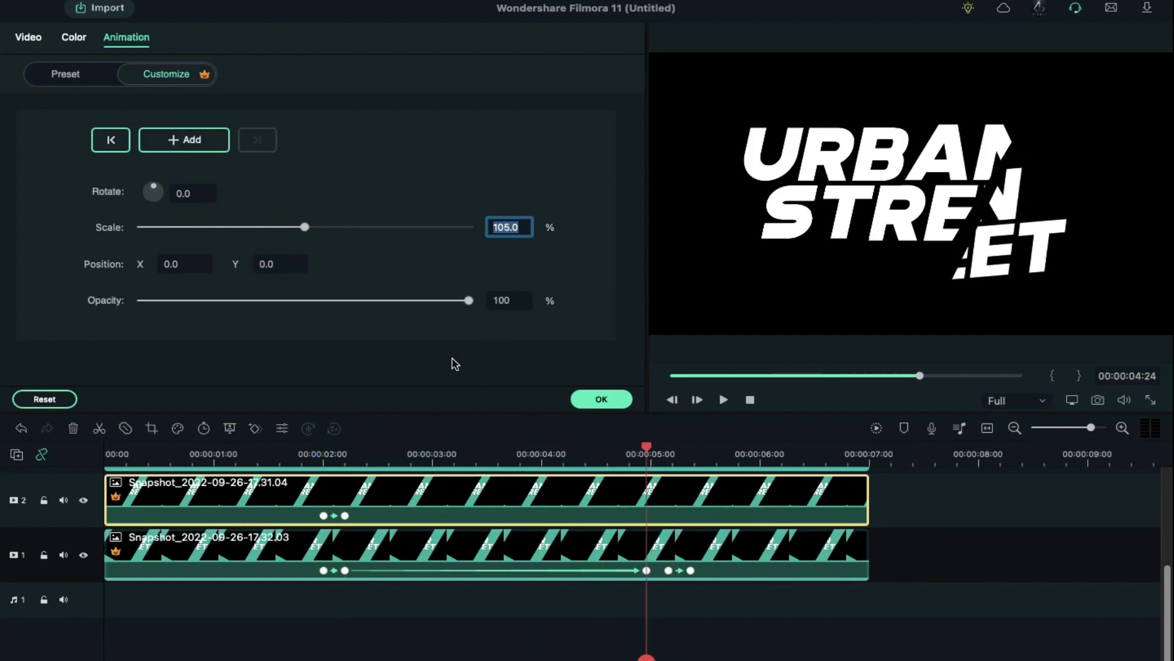
left_click(280, 264)
type("-31")
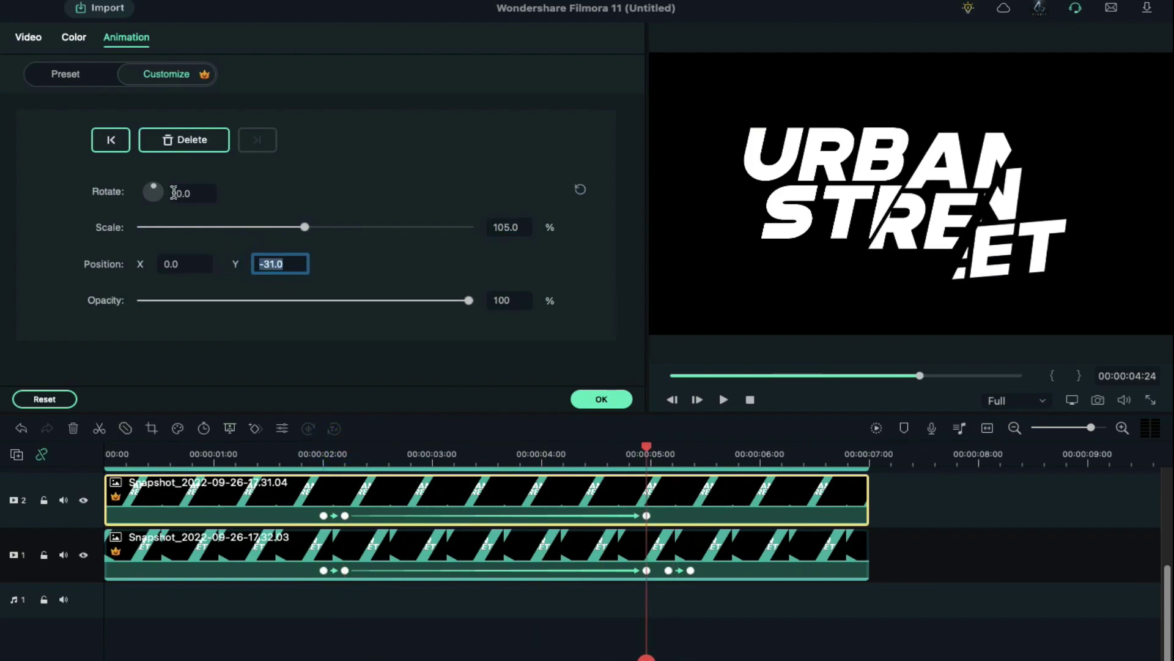
left_click_drag(174, 193, 181, 191)
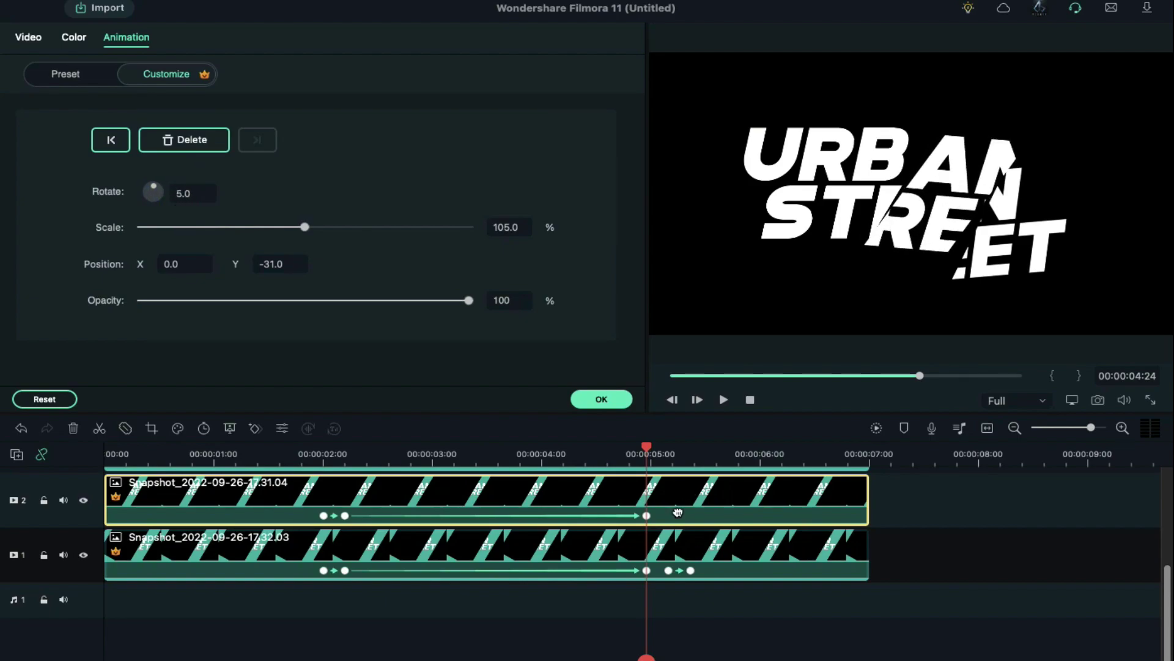
left_click_drag(649, 450, 671, 456)
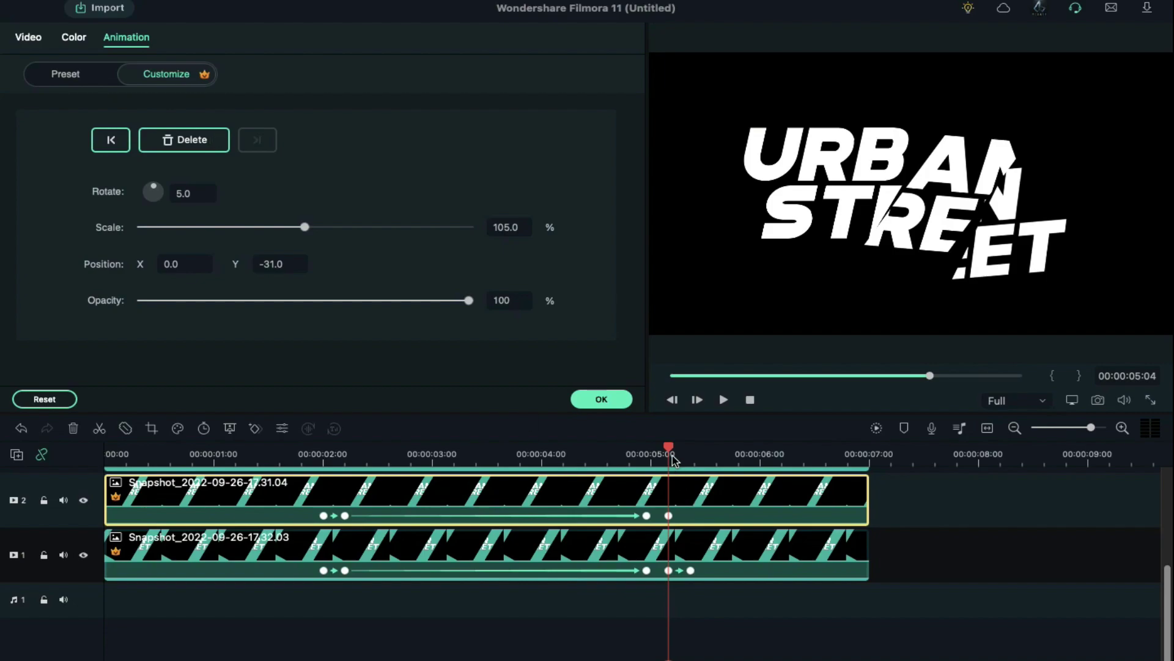
left_click(691, 452)
left_click(705, 498)
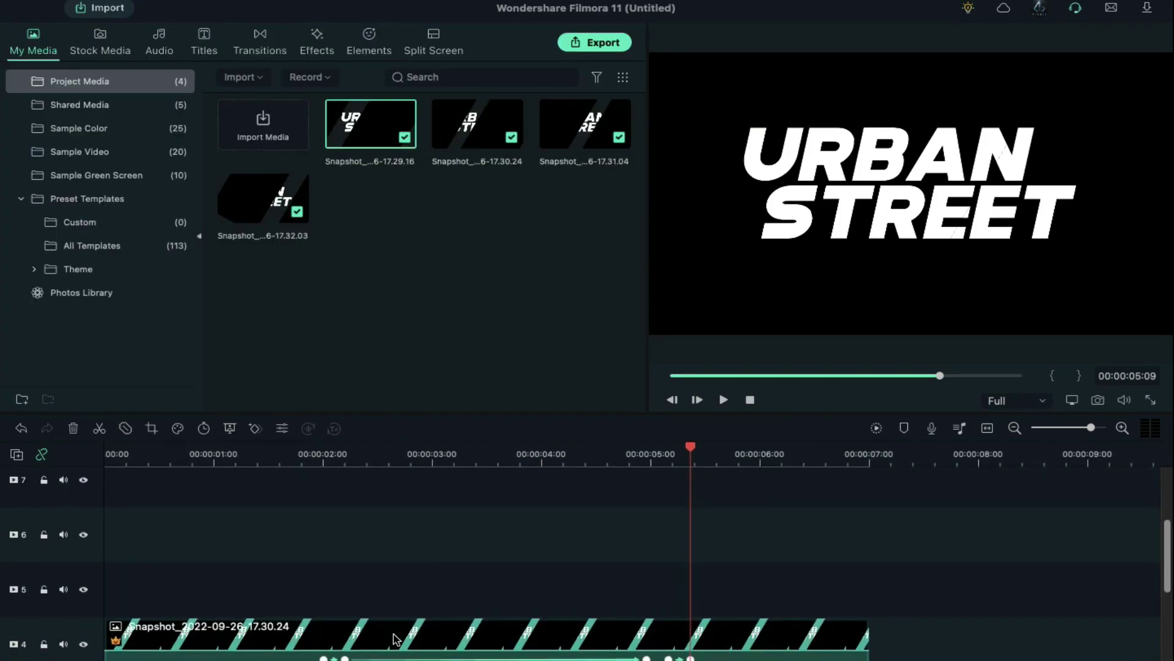
scroll(365, 569, "down", 3)
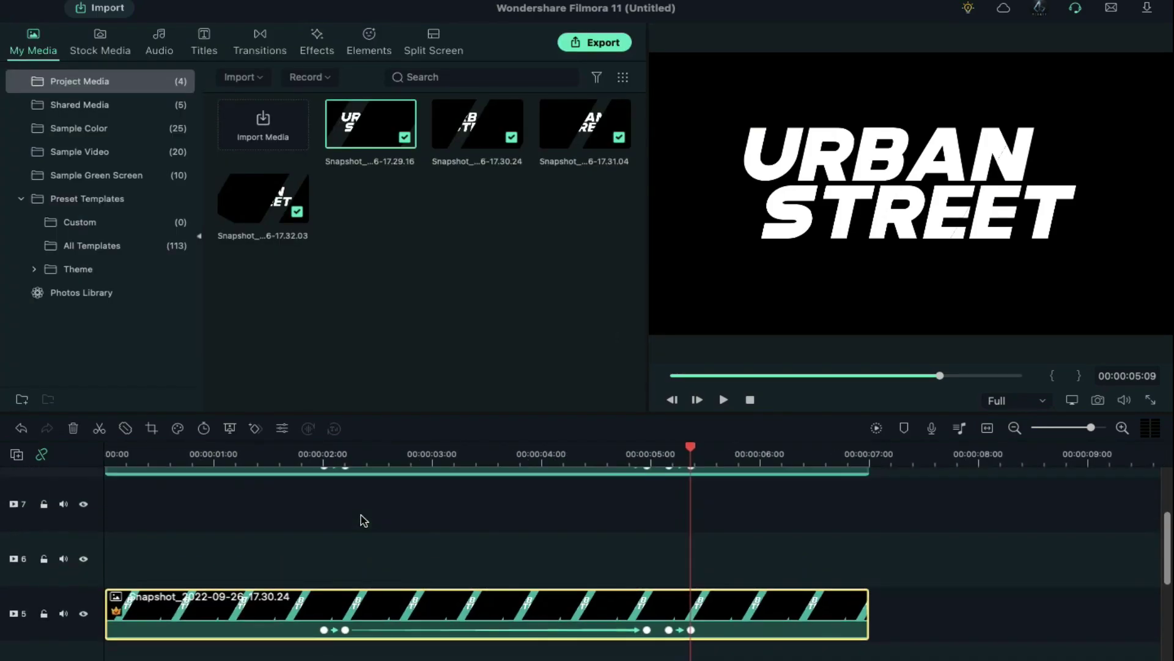
scroll(361, 517, "up", 2)
Step: Place 09 Vignette.png on track 2 at 2:00, scaled to about 65% and moved up-right
left_click(289, 472)
left_click(79, 105)
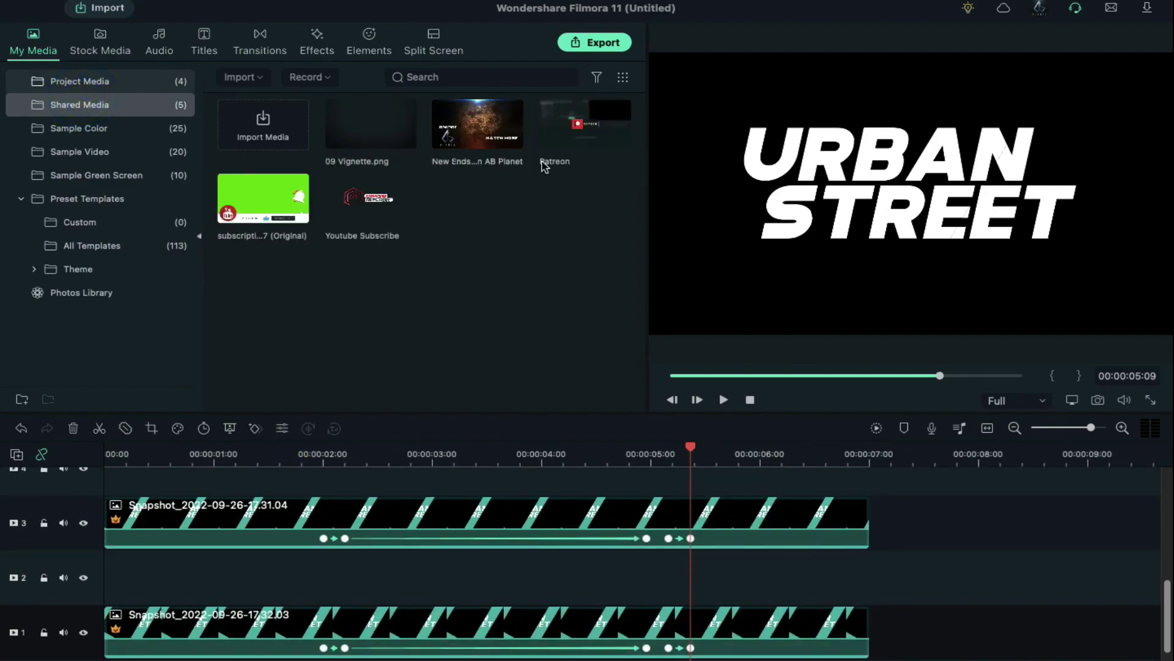
left_click_drag(380, 139, 330, 565)
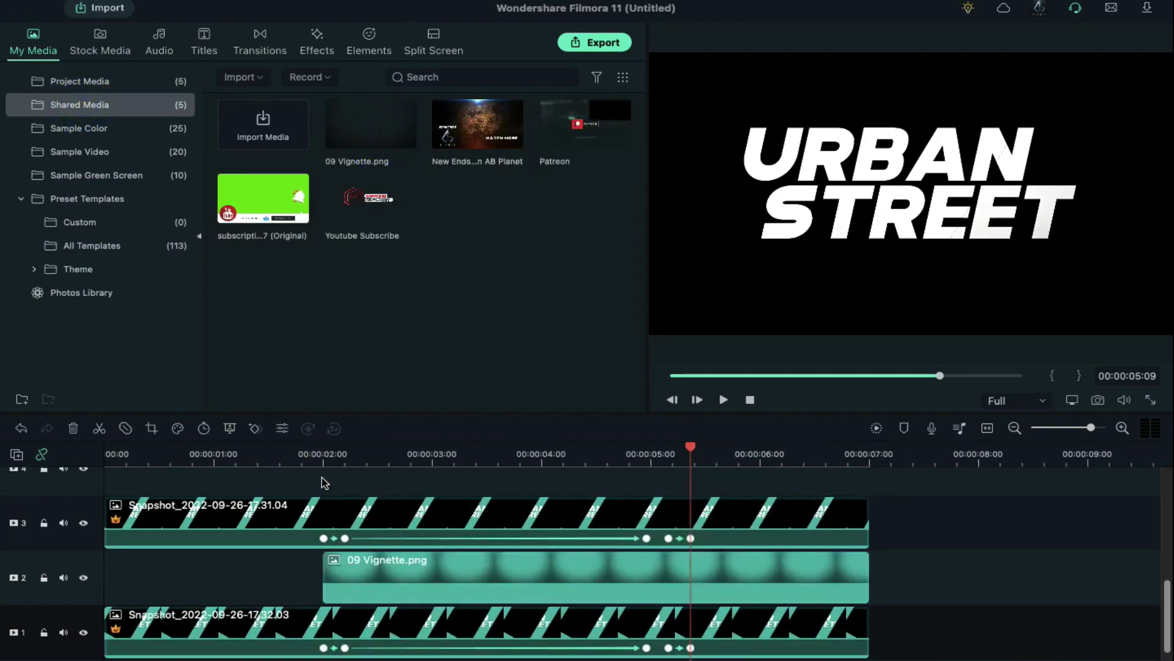
double_click(367, 507)
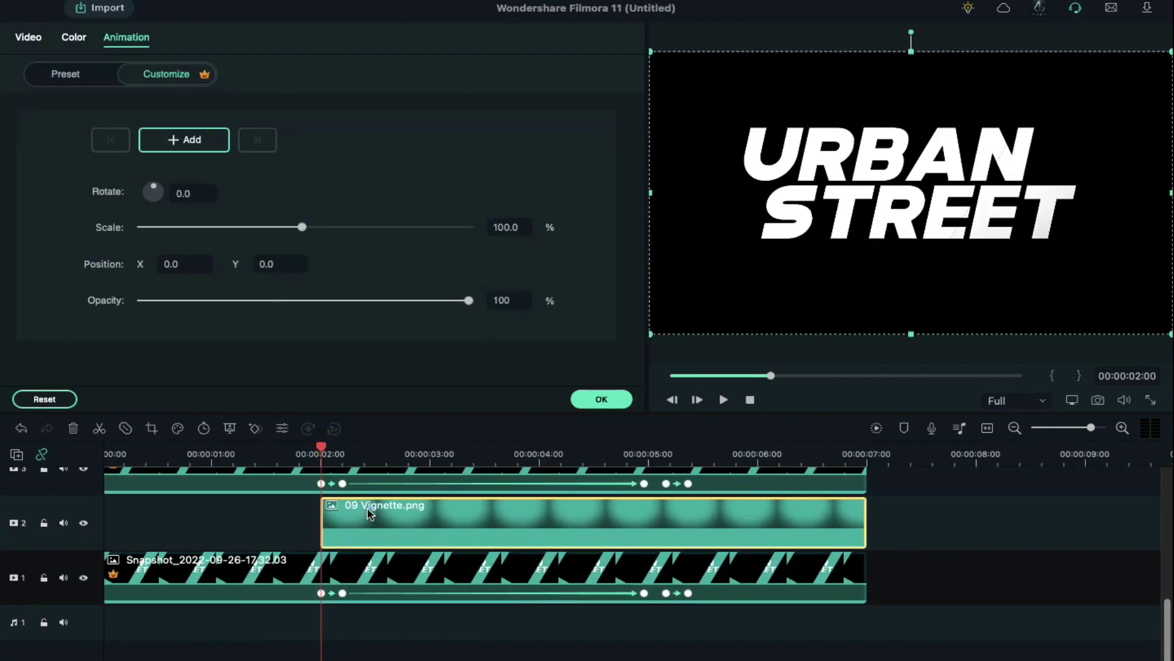
left_click(28, 39)
left_click_drag(318, 139, 250, 140)
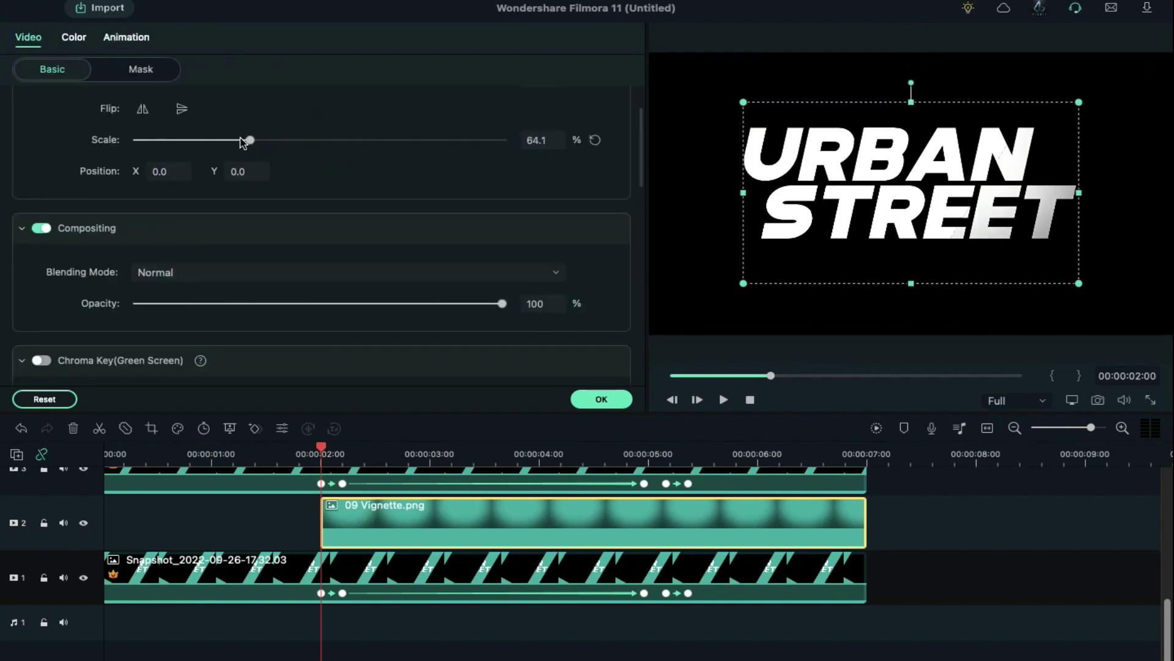
mouse_move(154, 171)
left_mouse_down()
mouse_move(370, 223)
mouse_move(358, 223)
left_mouse_up()
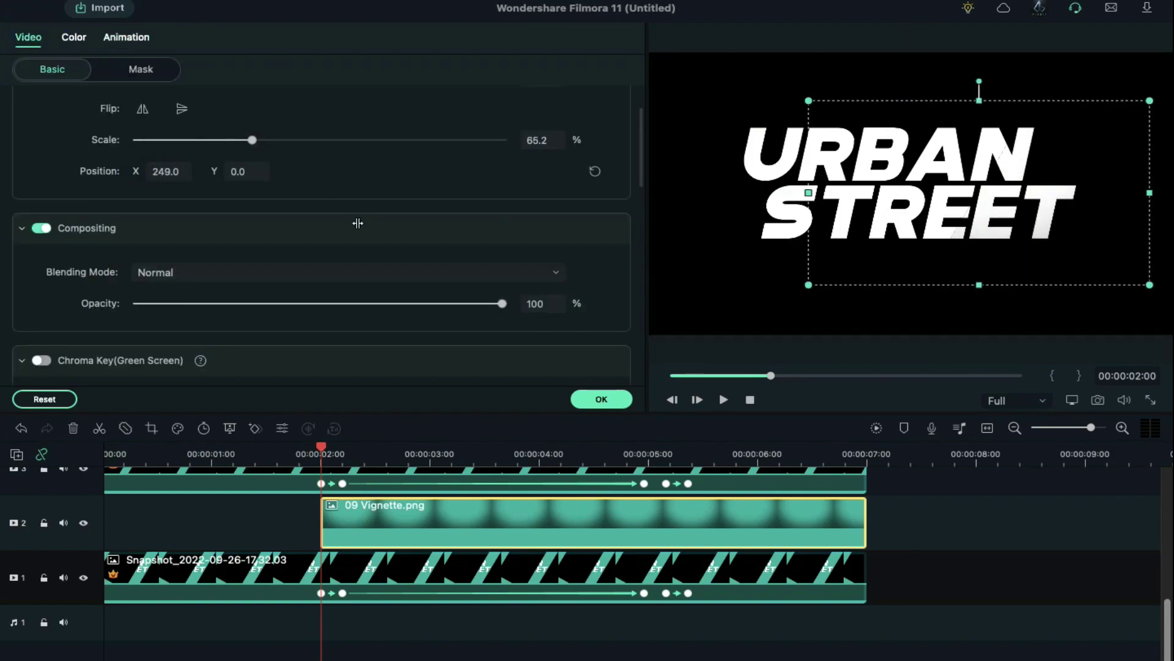
left_click_drag(228, 171, 297, 189)
Step: At 2:05, keyframe the vignette rotated 117° and repositioned, then trim its end near 4:24
left_click_drag(321, 450, 345, 453)
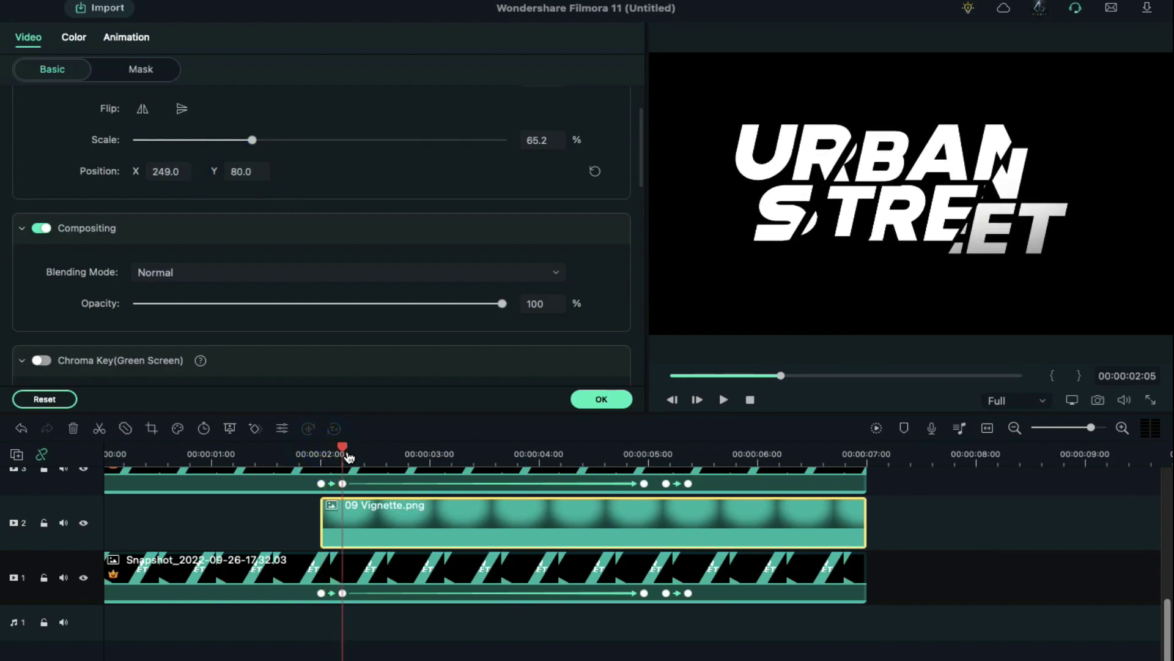
left_click(129, 39)
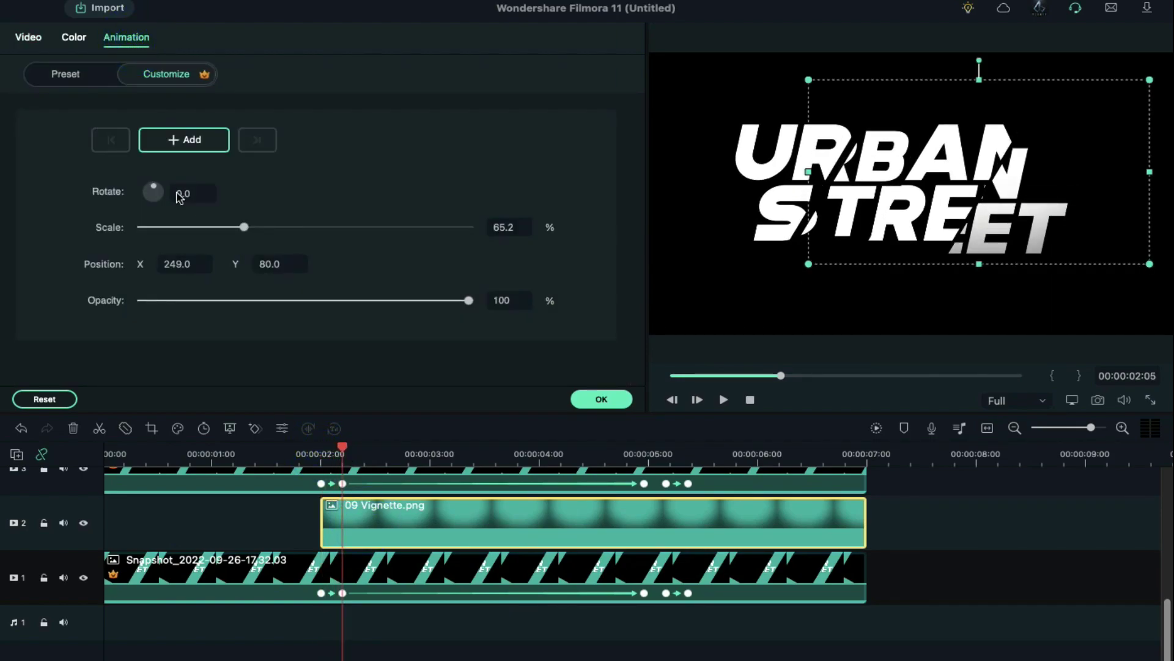
left_click_drag(203, 198, 276, 196)
mouse_move(268, 264)
left_mouse_down()
mouse_move(162, 263)
mouse_move(450, 324)
left_mouse_up()
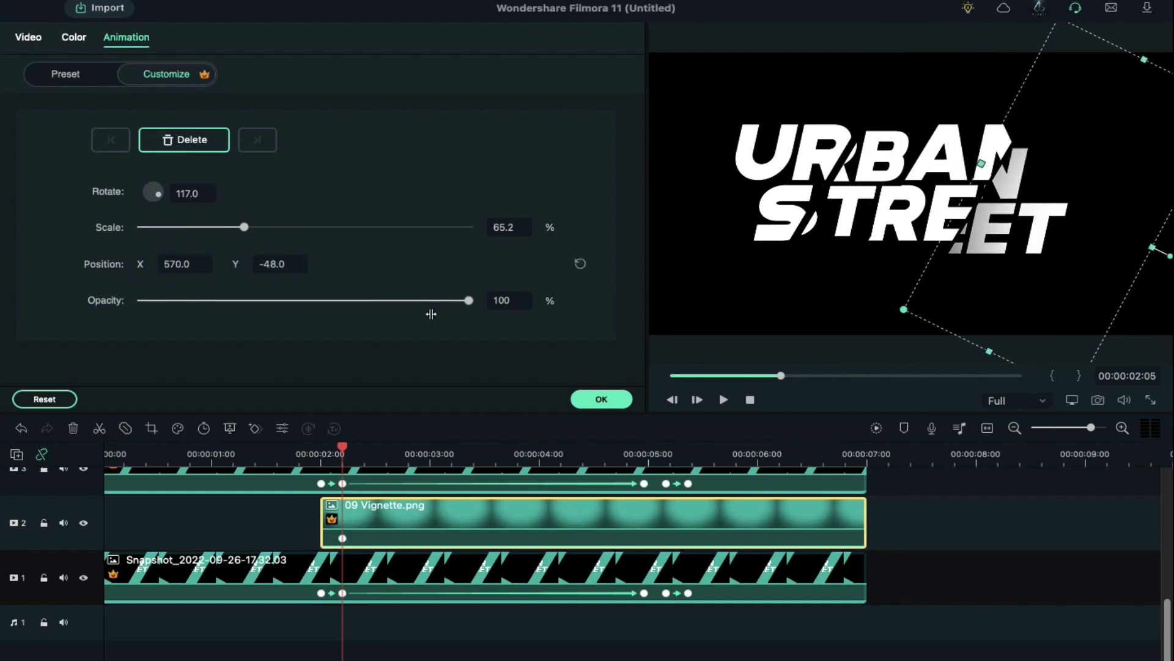
mouse_move(343, 452)
left_mouse_down()
mouse_move(325, 453)
mouse_move(646, 471)
left_mouse_up()
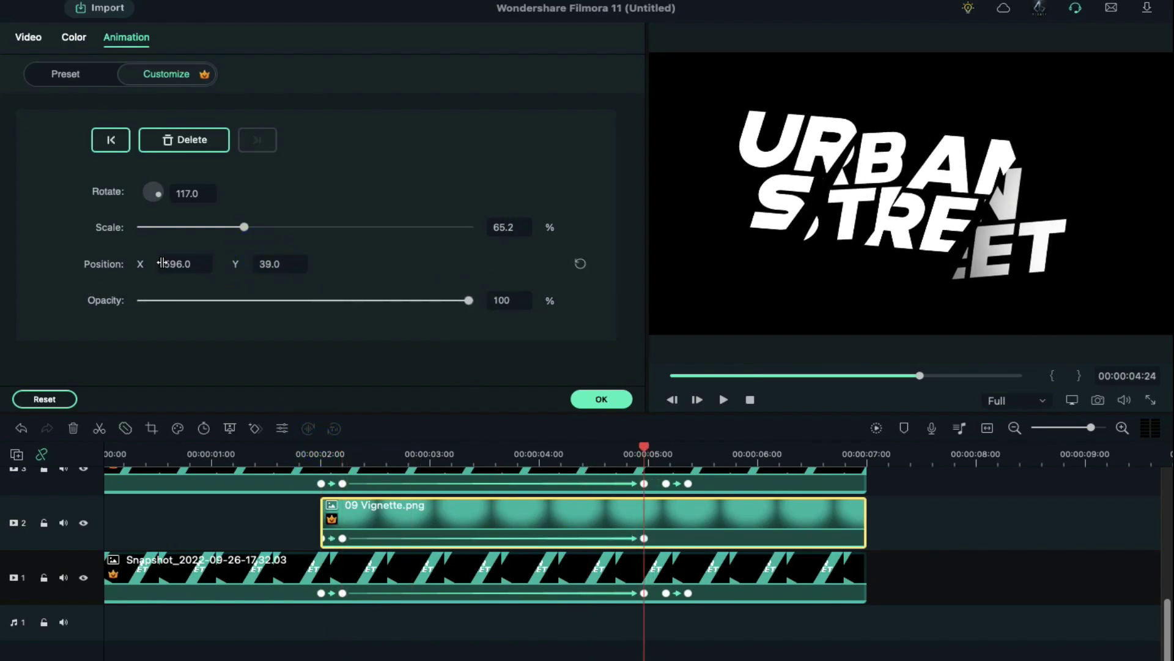
left_click_drag(865, 523, 646, 523)
scroll(598, 517, "up", 2)
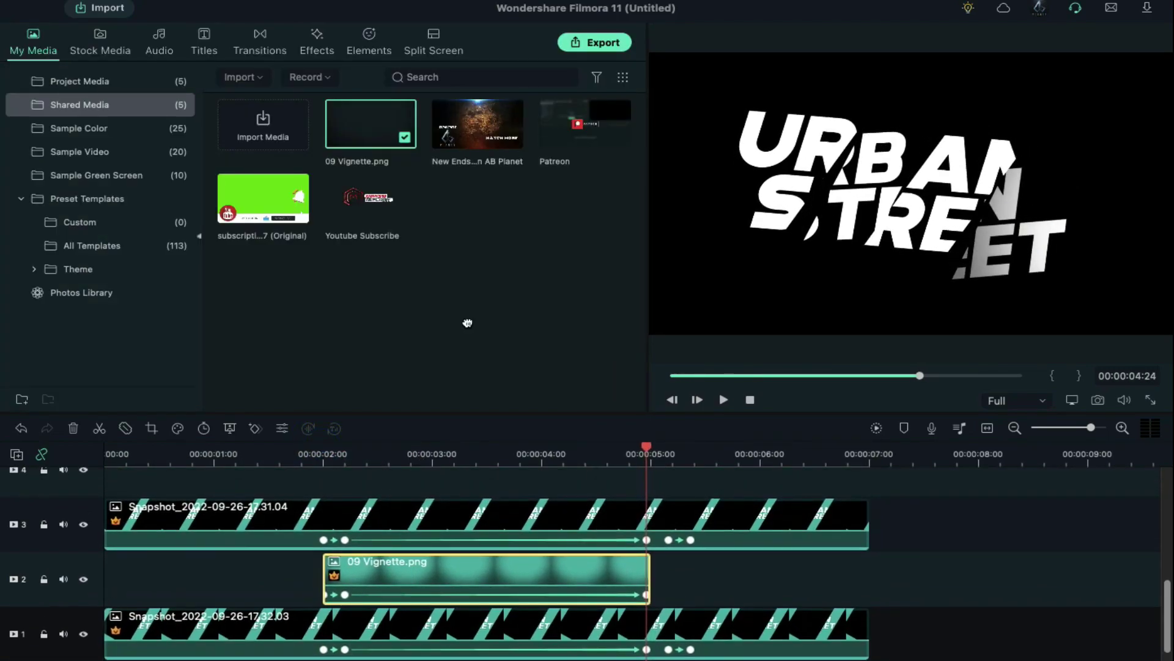
Step: Apply the Dissolve transition to the vignette clip
left_click(261, 38)
left_click_drag(552, 207, 407, 581)
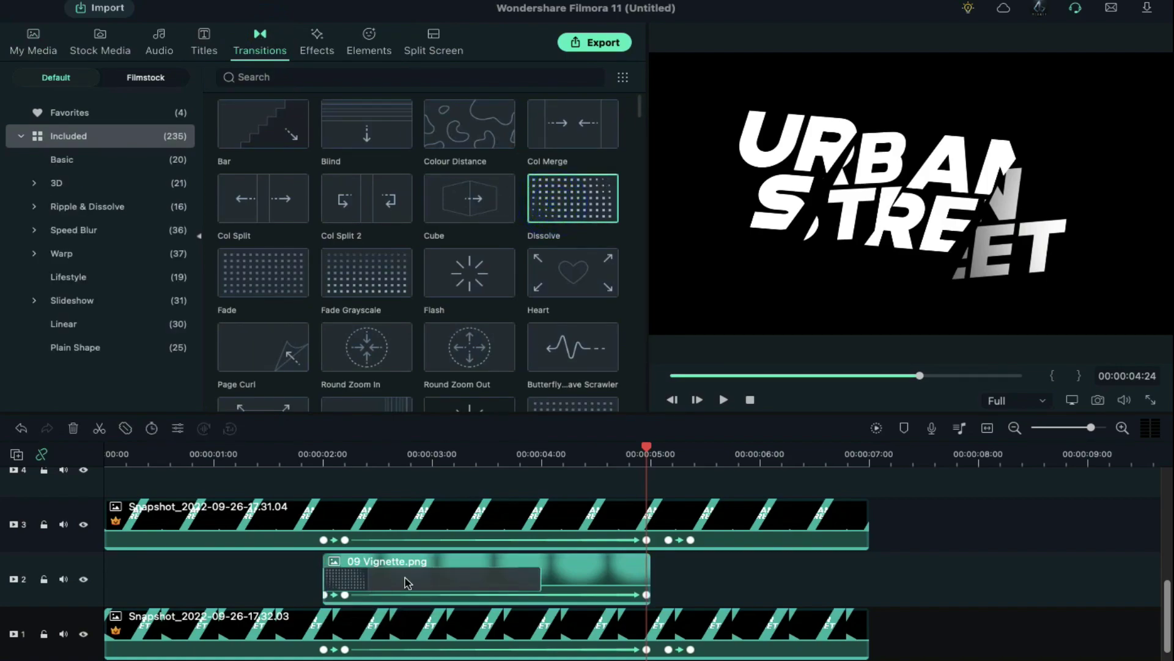
left_click_drag(595, 519, 432, 576)
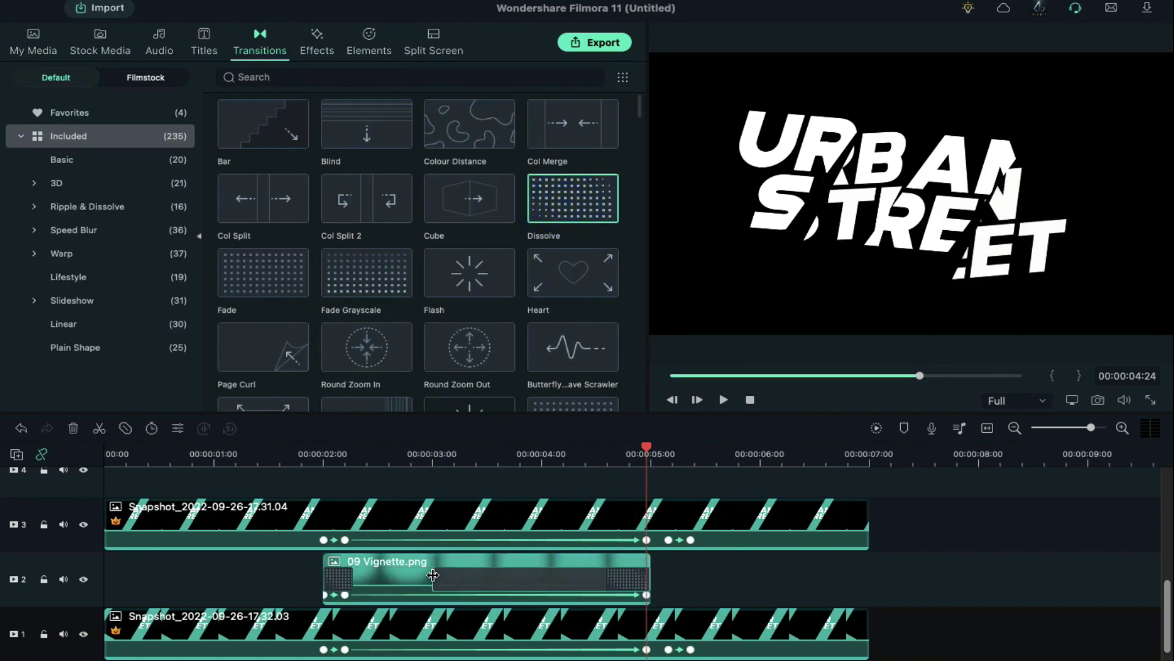
Step: Paste copies of the vignette onto track 4 and above the top snapshot layer
left_click(426, 590)
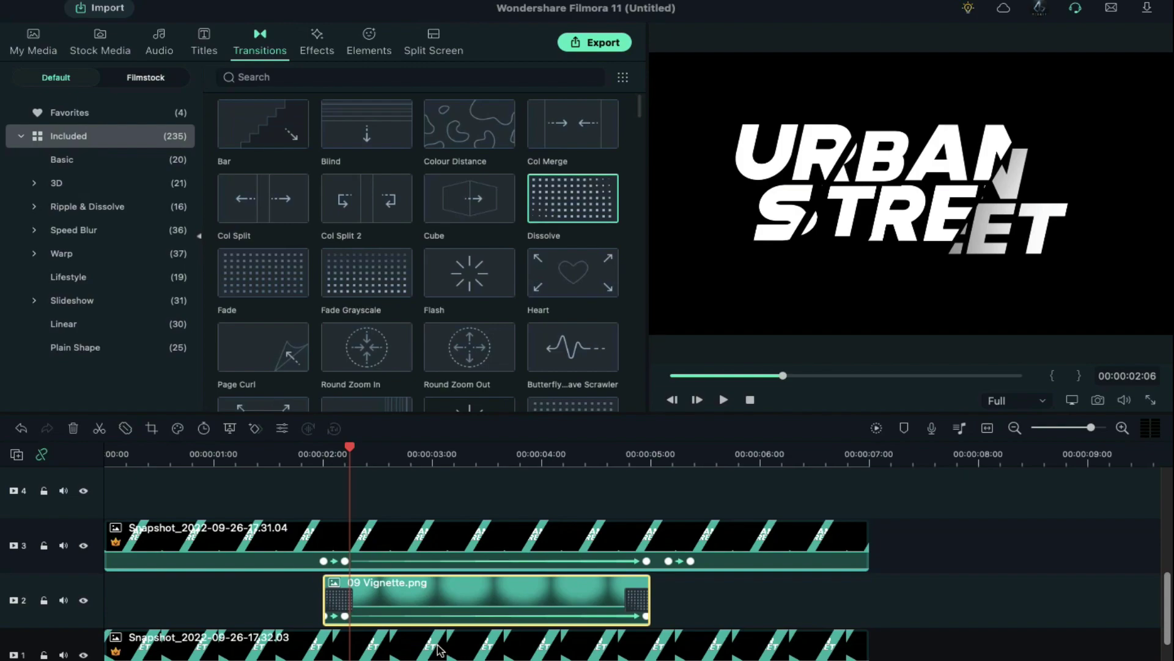
scroll(438, 649, "up", 2)
left_click(316, 452)
left_click(82, 516)
key("ctrl+v")
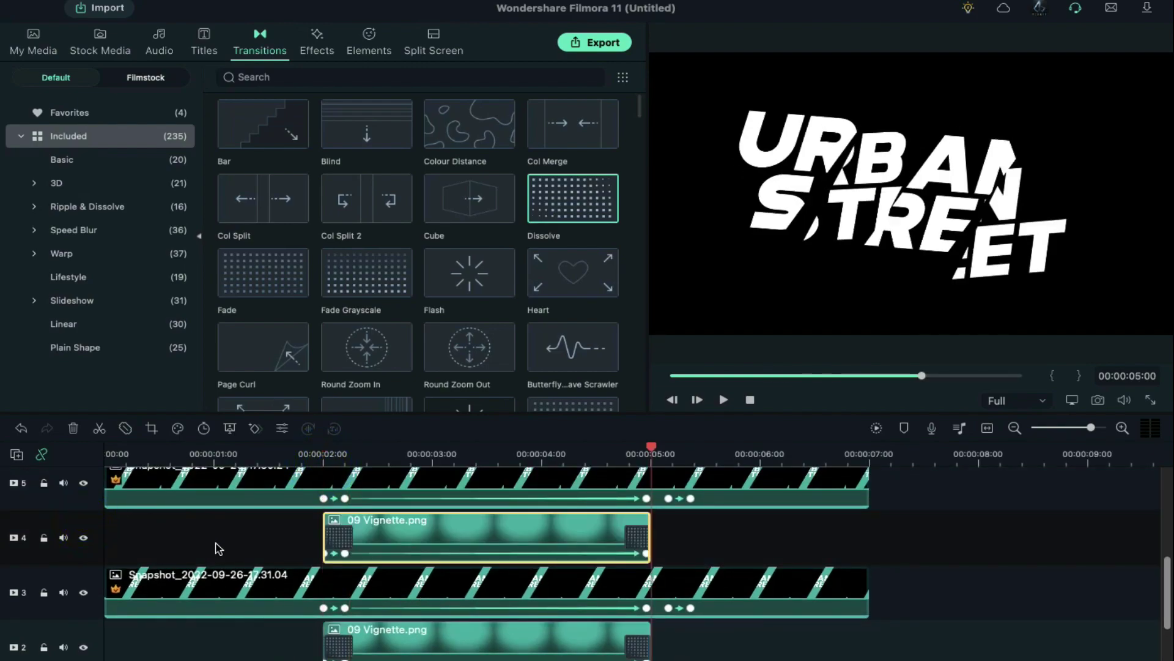
left_click(344, 553)
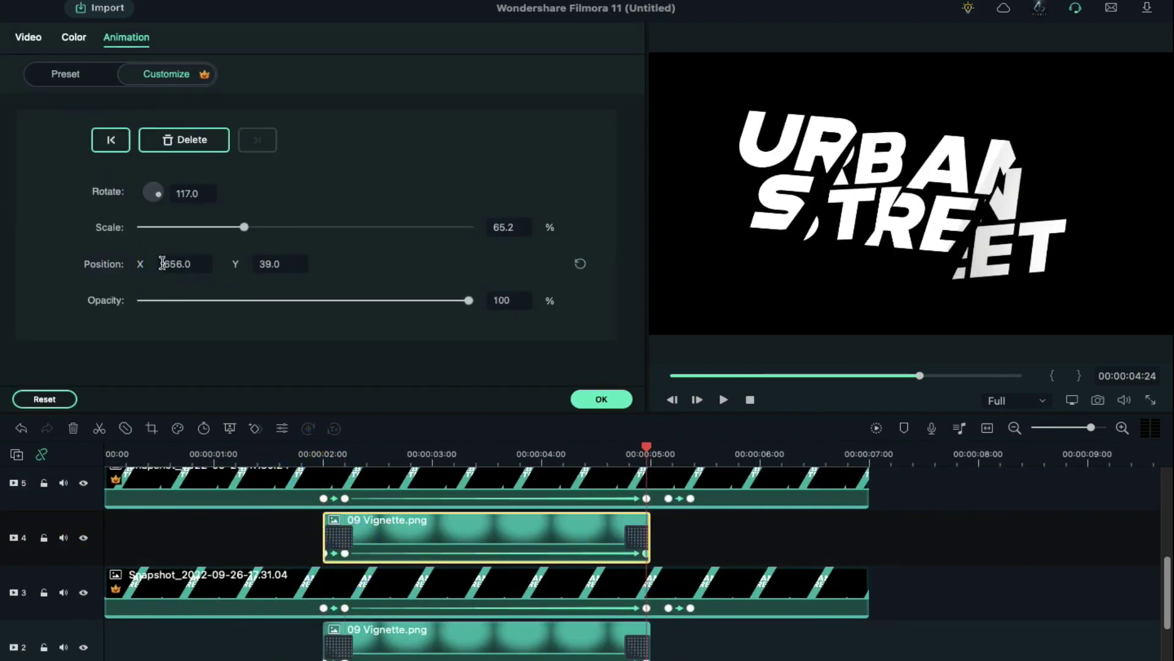
left_click(523, 452)
scroll(517, 476, "up", 2)
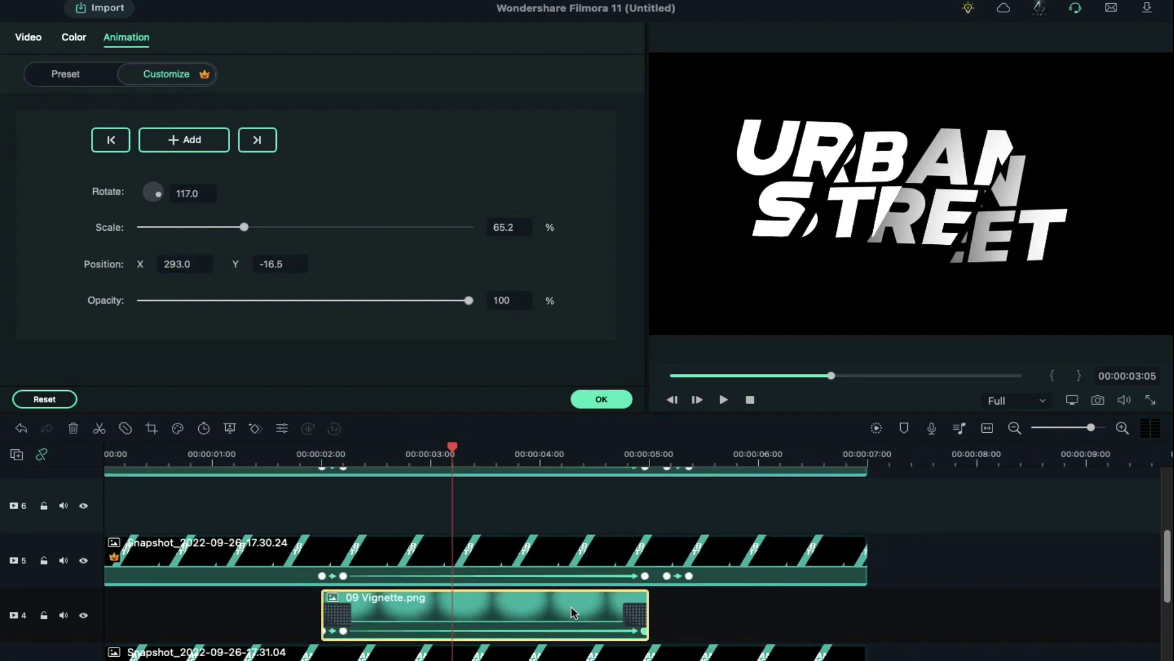
left_click(79, 535)
key("ctrl+v")
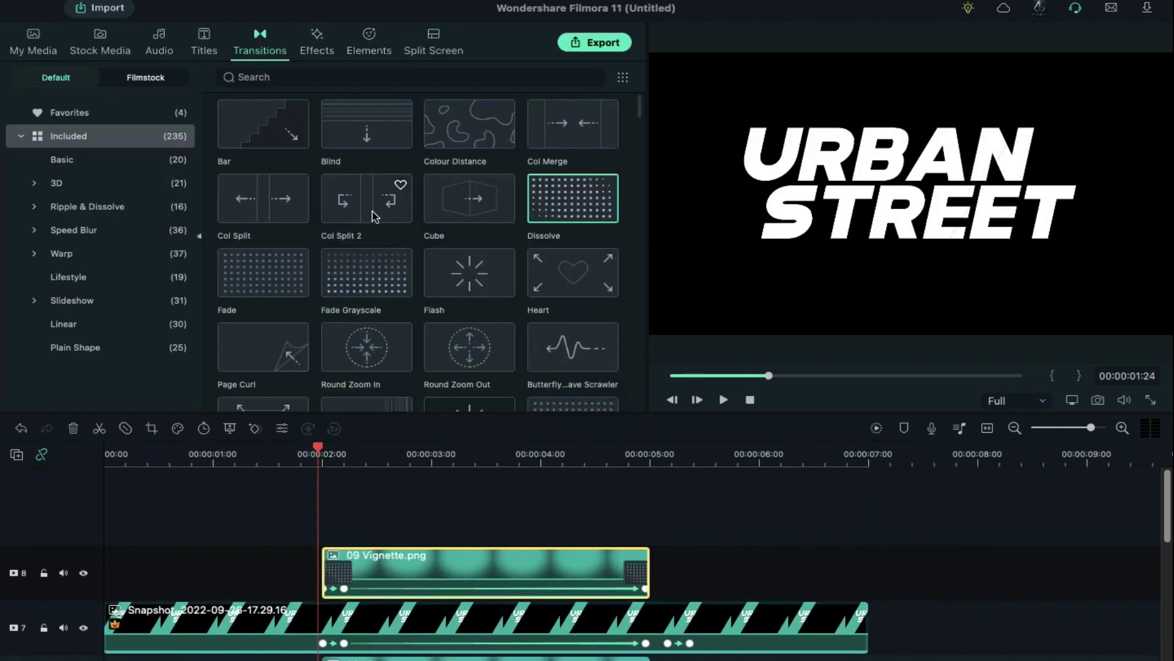
Step: Add 09 Vignette.png on a new top track, stretched to the full 7 seconds
left_click(53, 46)
left_click_drag(365, 124, 120, 503)
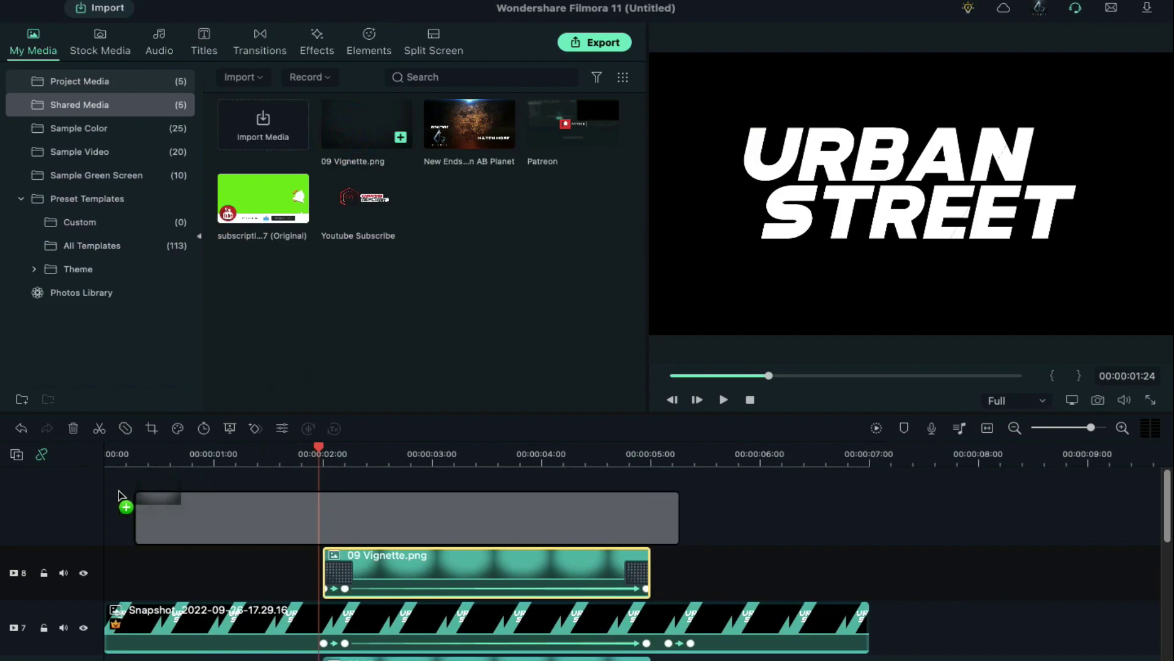
left_click_drag(676, 518, 867, 518)
double_click(441, 519)
left_click(602, 400)
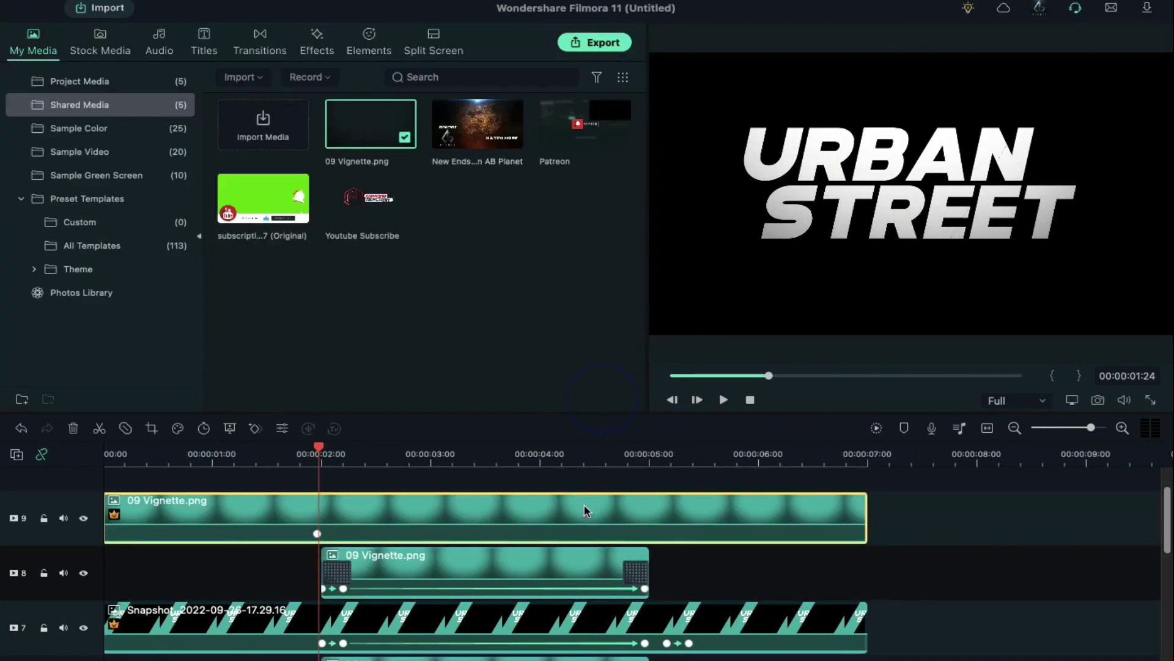
Step: Add another 7-second vignette on top and adjust its rotation and vertical position
left_click_drag(385, 120, 120, 514)
left_click_drag(651, 518, 866, 518)
double_click(423, 524)
left_click(184, 140)
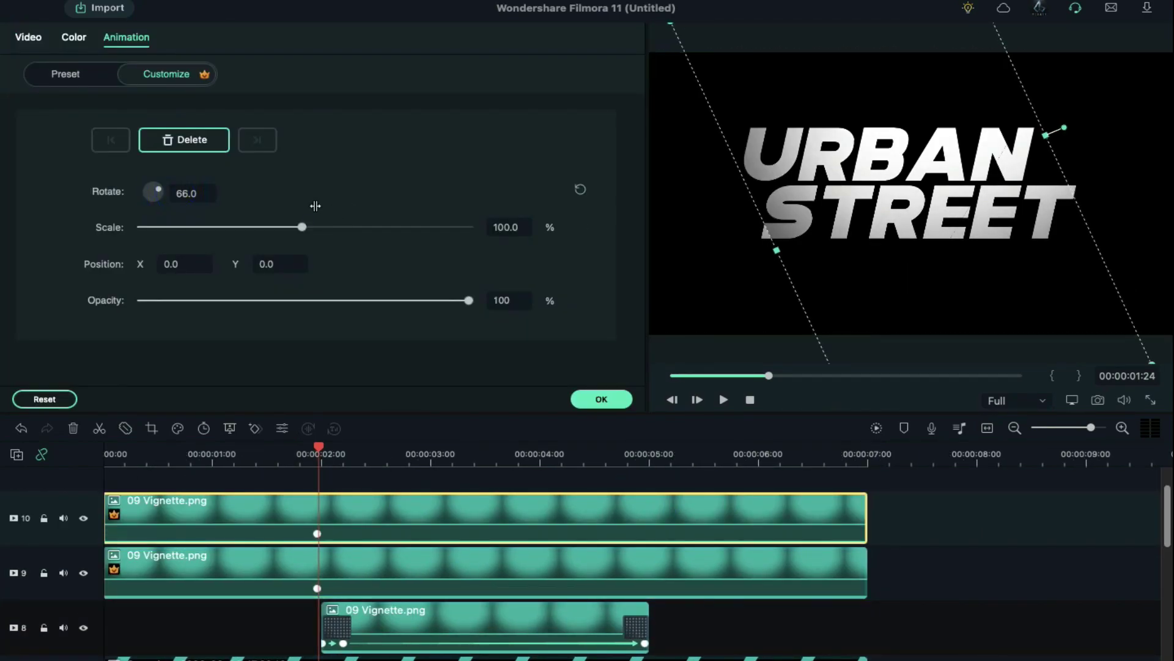
left_click_drag(153, 187, 325, 226)
left_click(276, 263)
type("-137")
scroll(453, 514, "down", 2)
scroll(453, 514, "down", 2)
Step: Start a render preview of the layered URBAN STREET title timeline
left_click(877, 428)
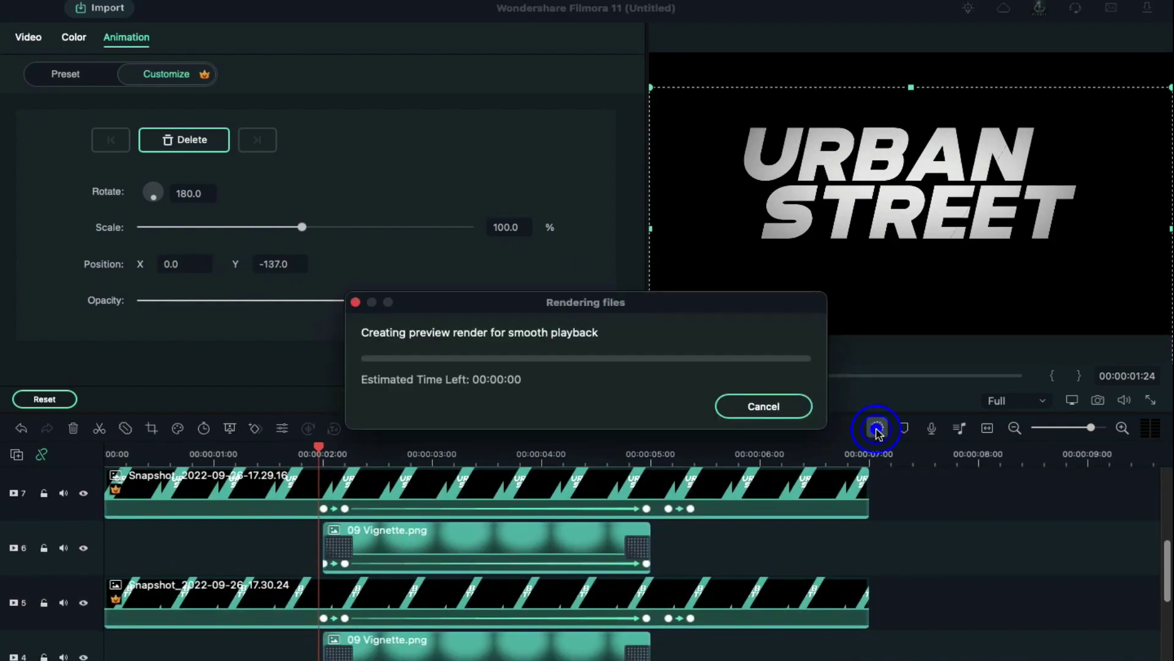